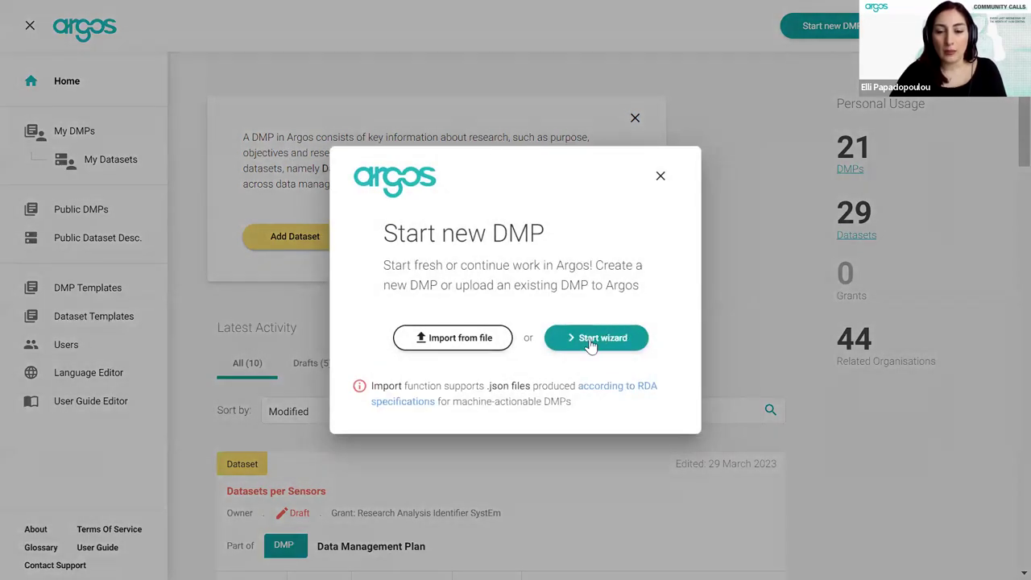
- Start a new DMP with the wizard, title it "Name of DMP" and go through the remaining main info fields
click(592, 339)
click(509, 270)
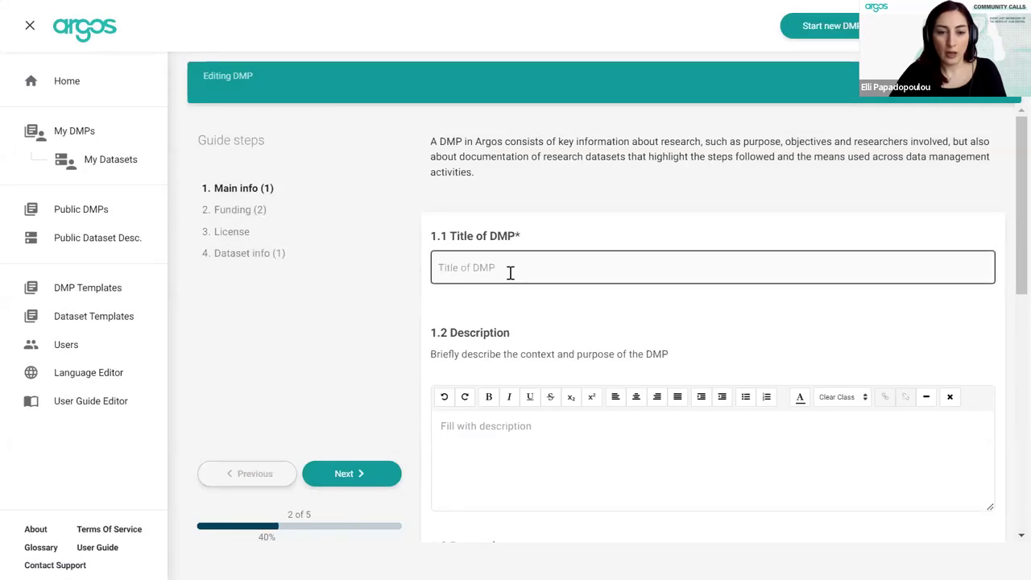
text(Na)
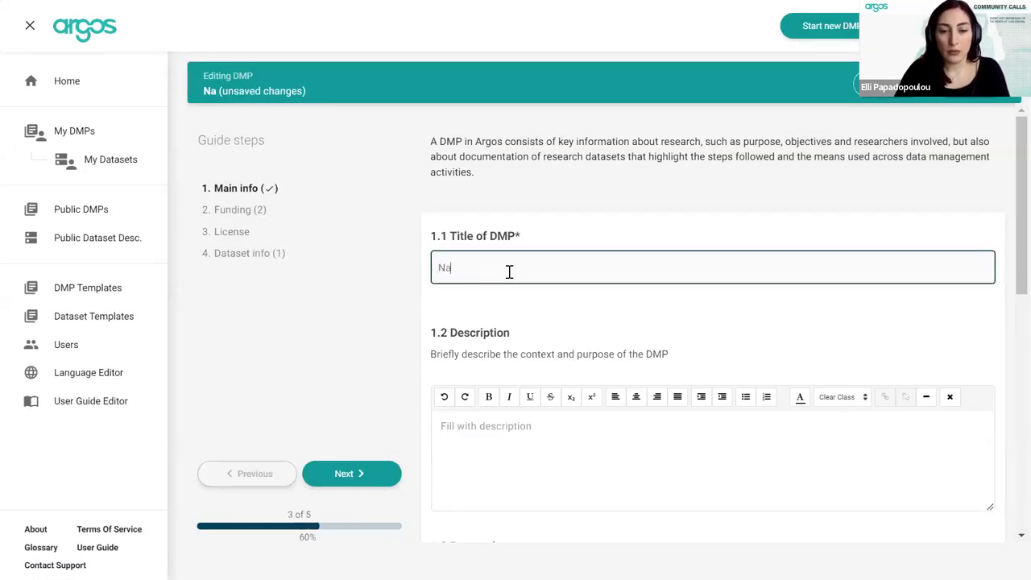
text(me of DMP)
click(555, 421)
scroll(556, 421, down, 2)
scroll(555, 421, down, 1)
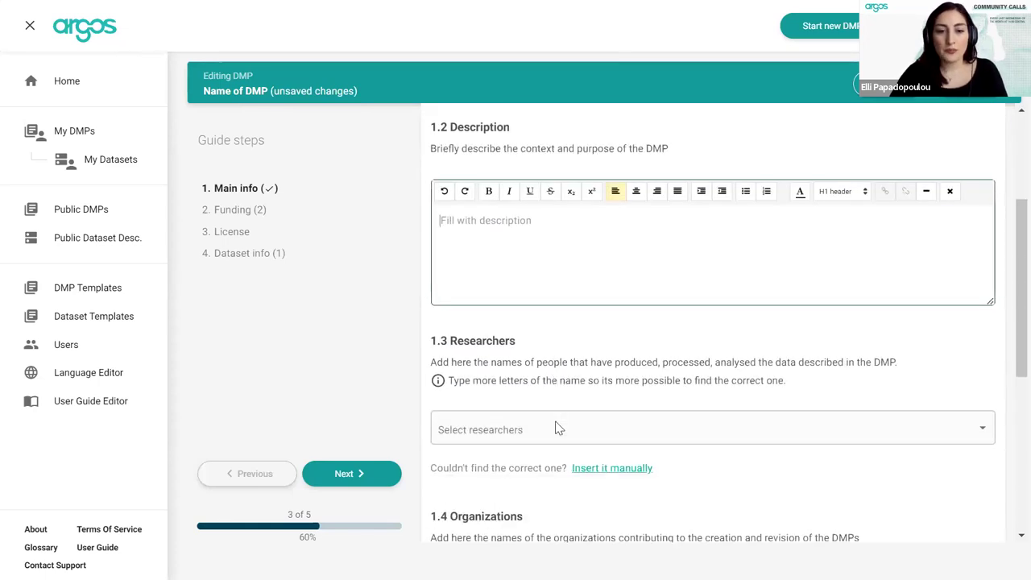
scroll(556, 446, down, 3)
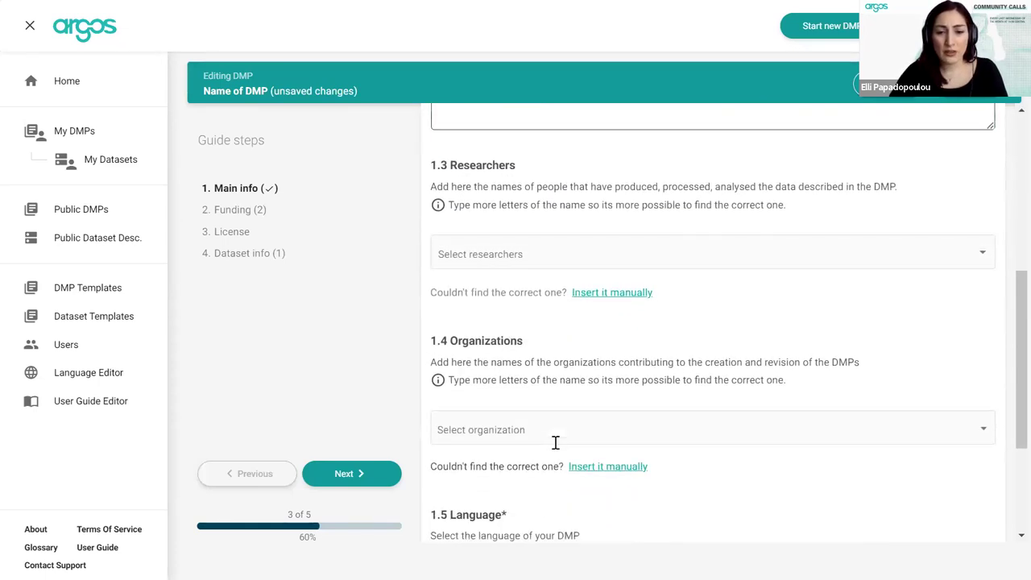
scroll(574, 480, down, 3)
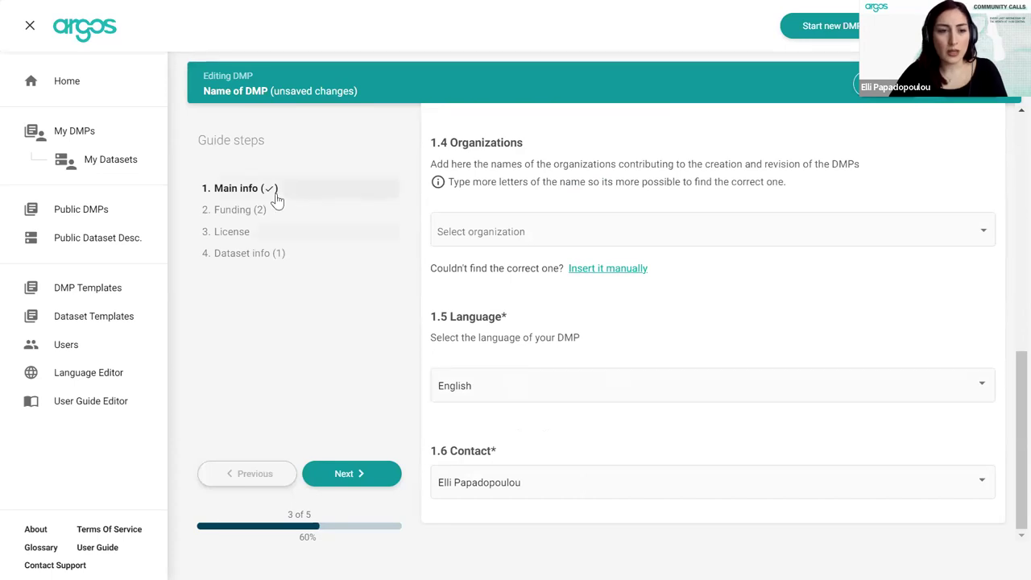
- In the Funding section, select European Commission||EC as funder and the NEANIAS grant, Novel EOSC services for Emerging Atmosphere, Underwater and Space Challenges
click(252, 220)
click(538, 306)
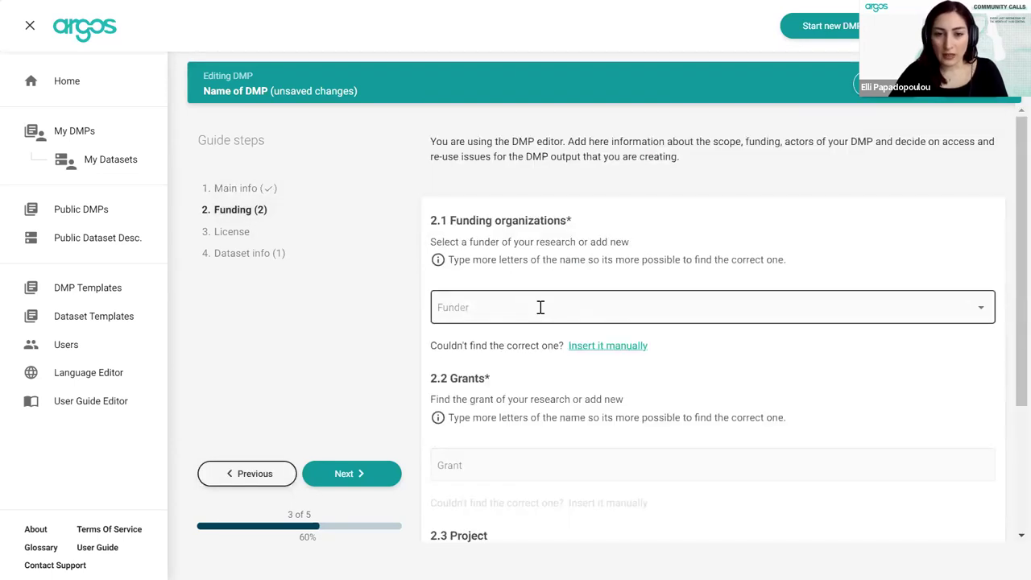
text(Europe)
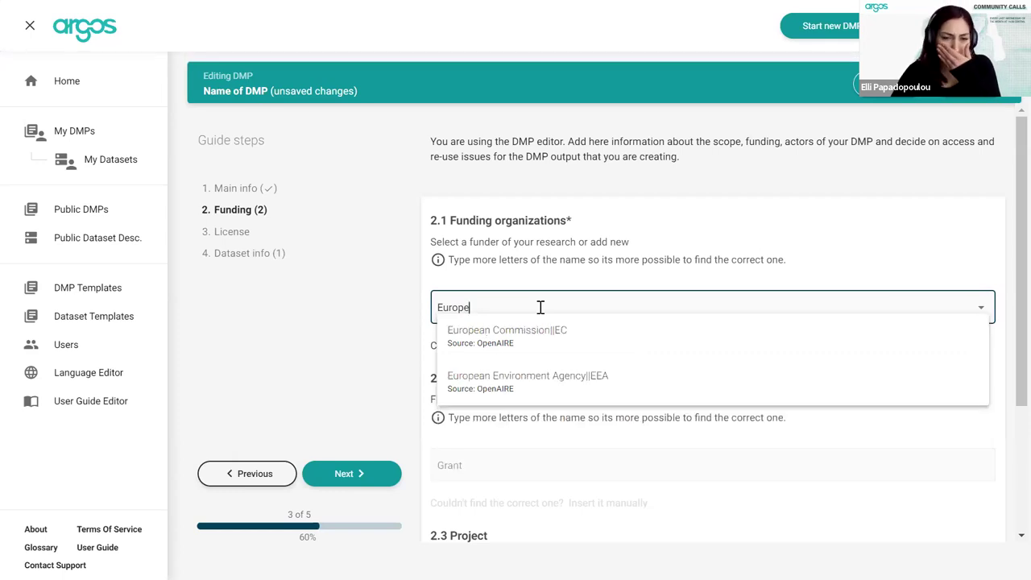
click(547, 339)
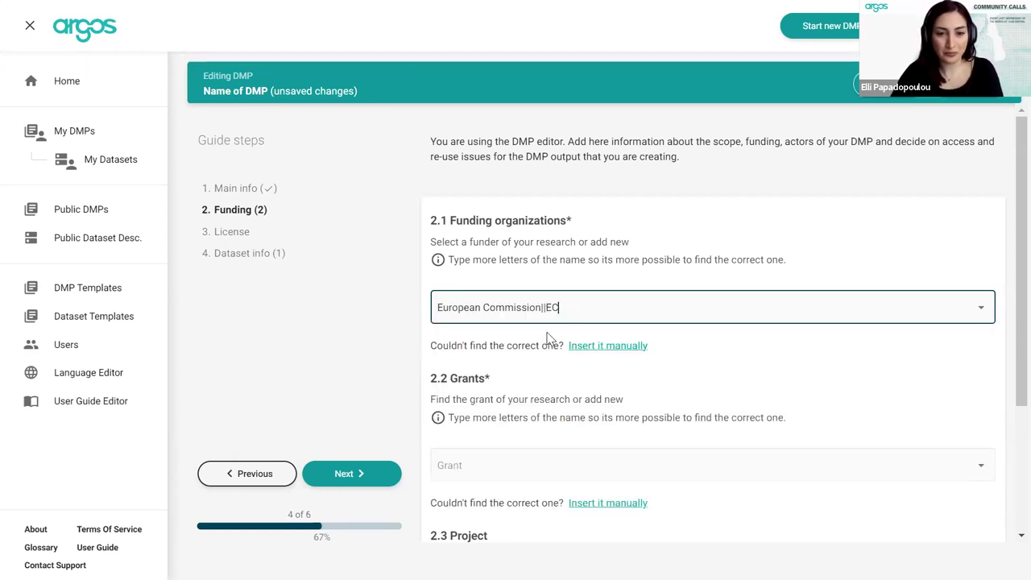
click(534, 460)
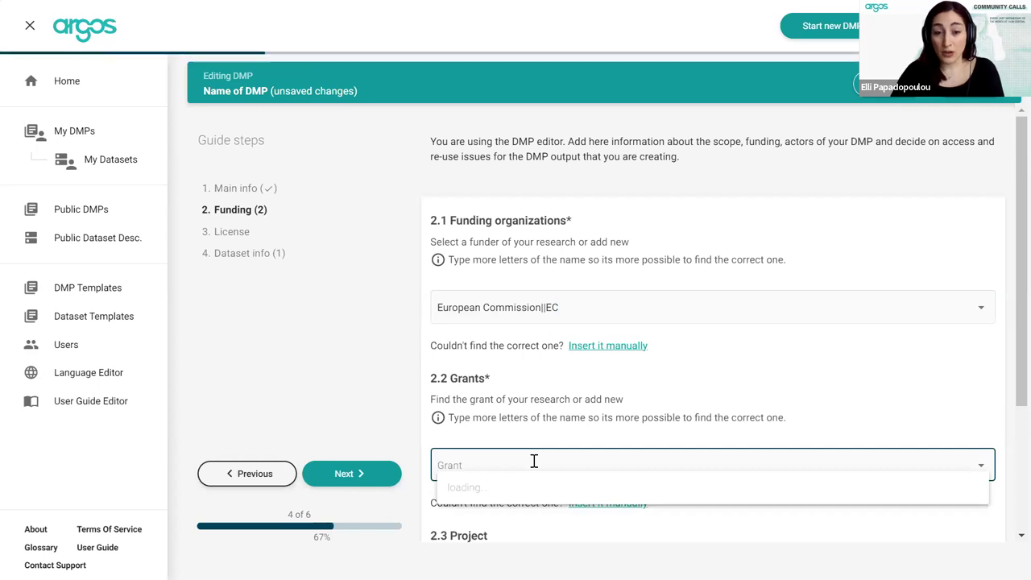
text(neanias)
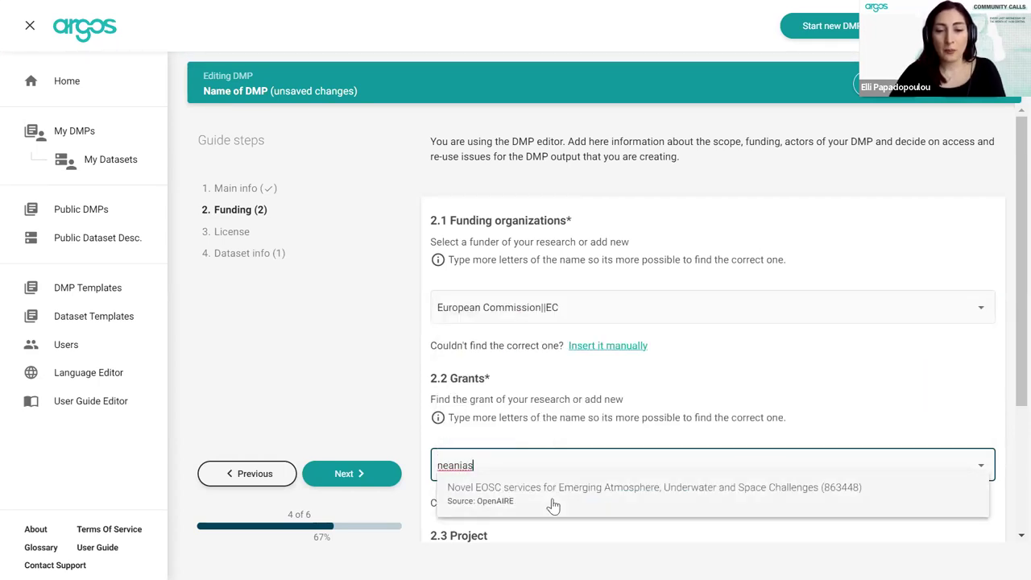
click(553, 495)
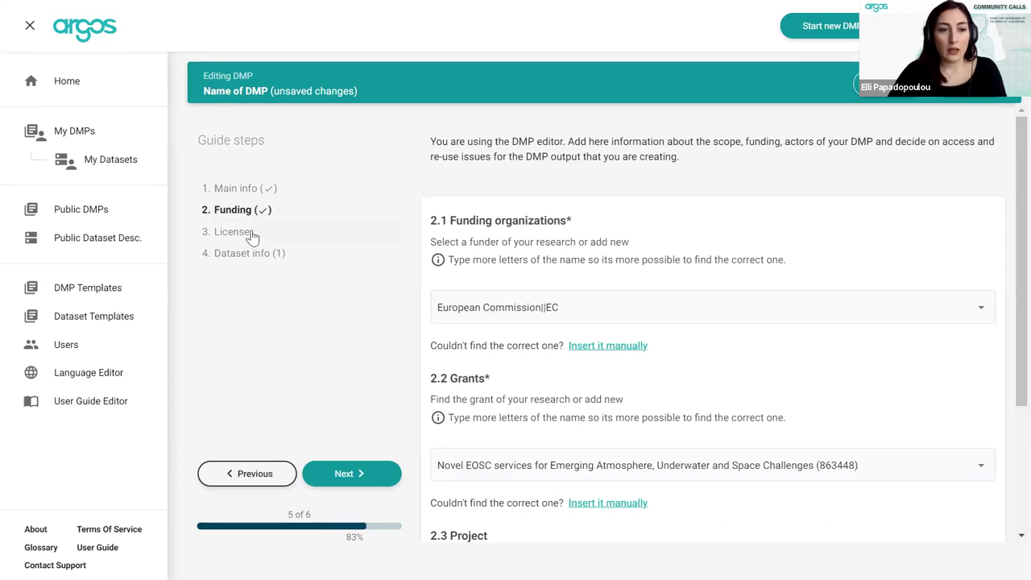
- In the License section, assign Creative Commons Attribution 4.0 and set the access rights to Open Access
click(248, 233)
click(536, 286)
text(creative)
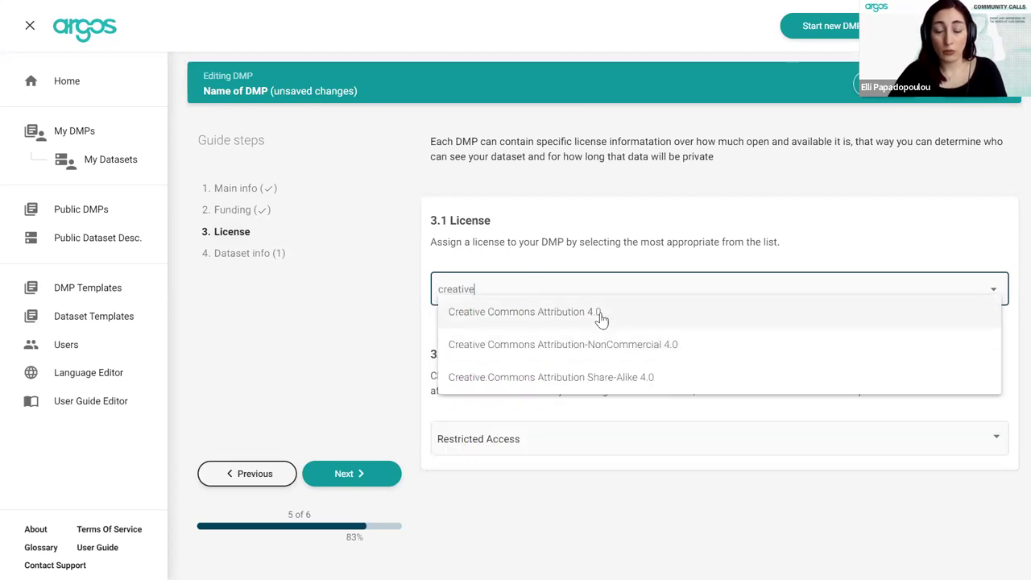
click(600, 318)
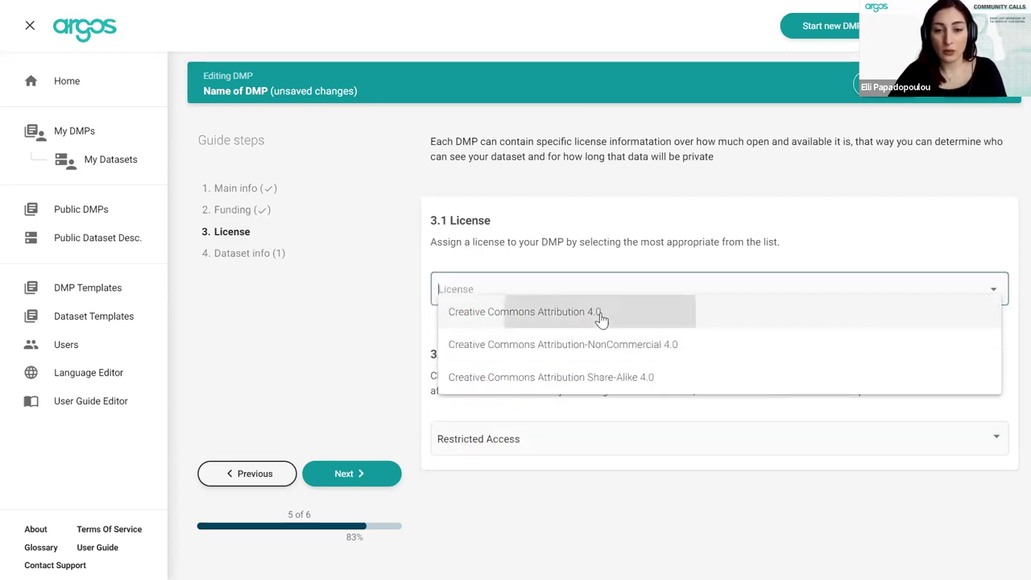
click(524, 447)
click(512, 408)
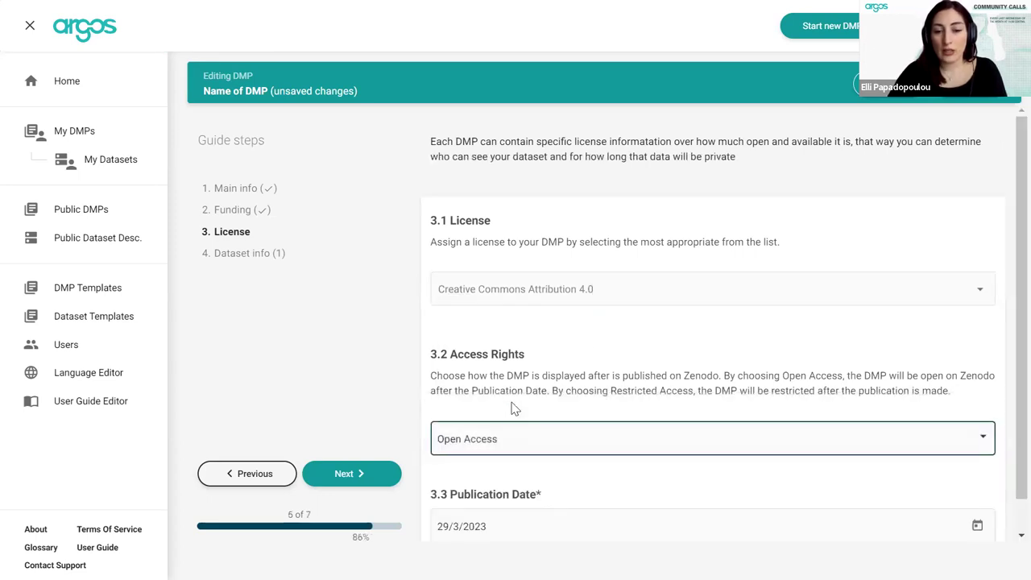
scroll(559, 461, down, 1)
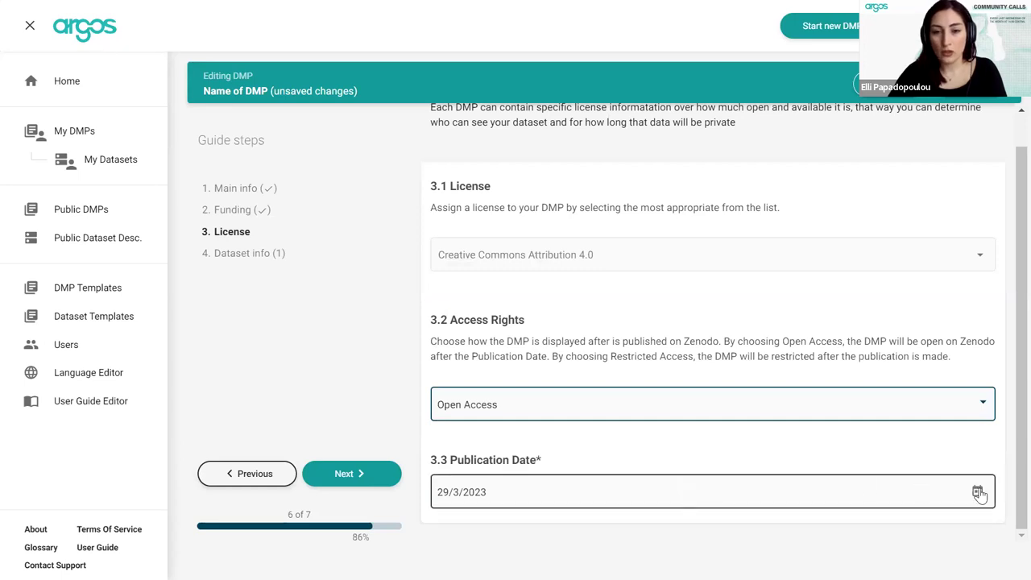
click(874, 448)
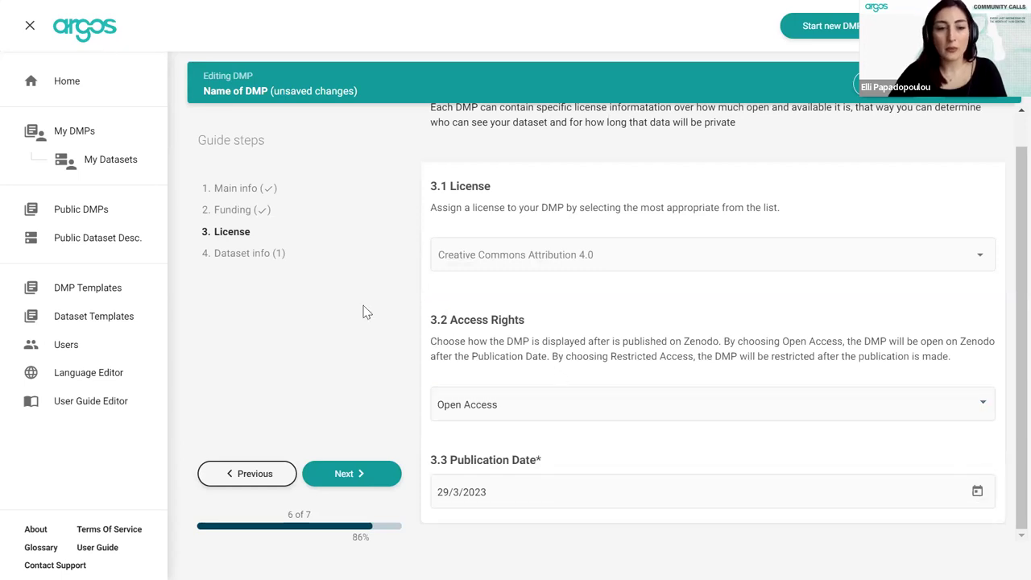
- Add the Horizon Europe and Részletes kutatási adatkezelési terv templates to the dataset info, and save the DMP to continue with a dataset
click(248, 255)
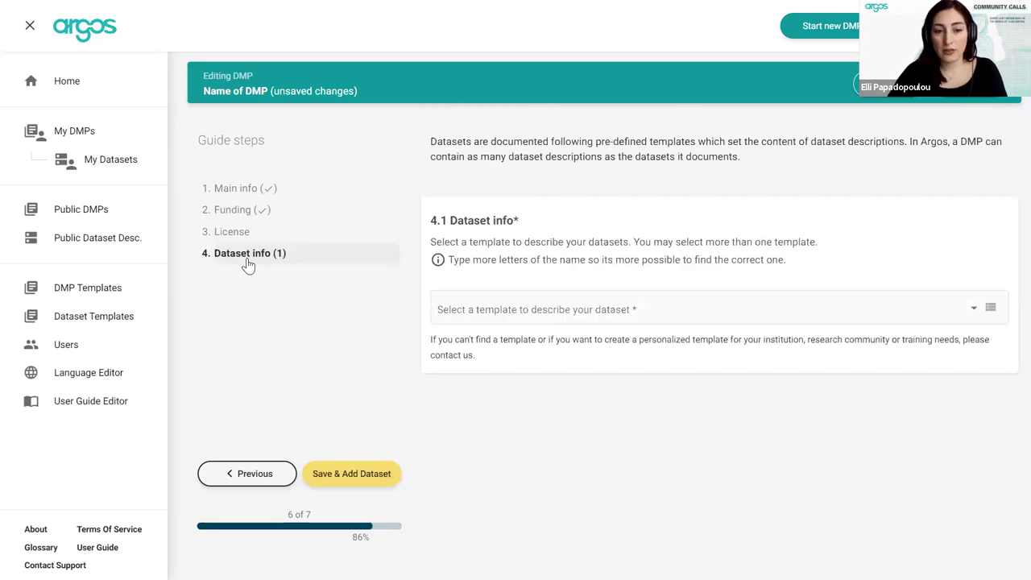
click(521, 307)
text(horizon)
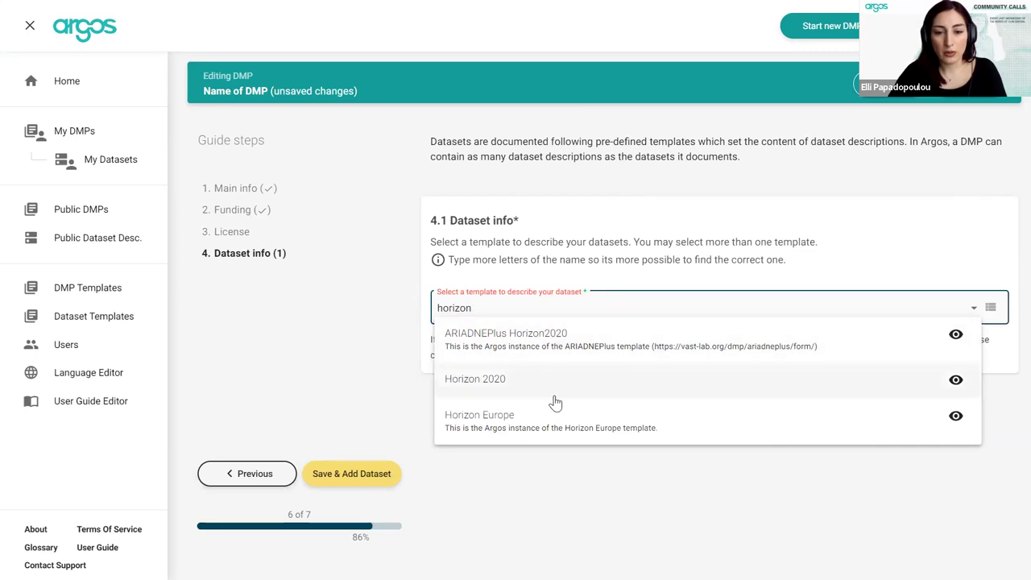
click(561, 426)
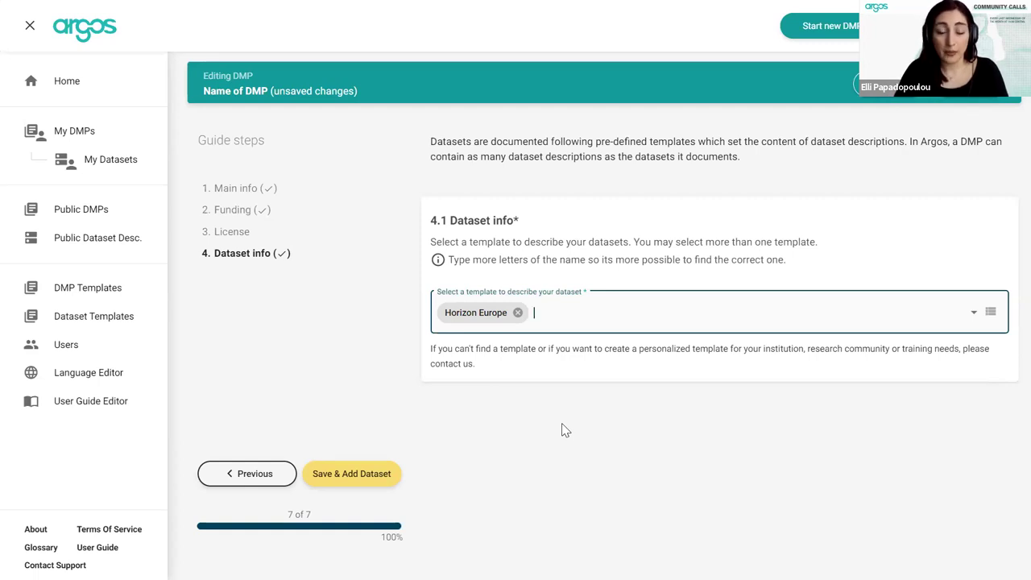
text(s)
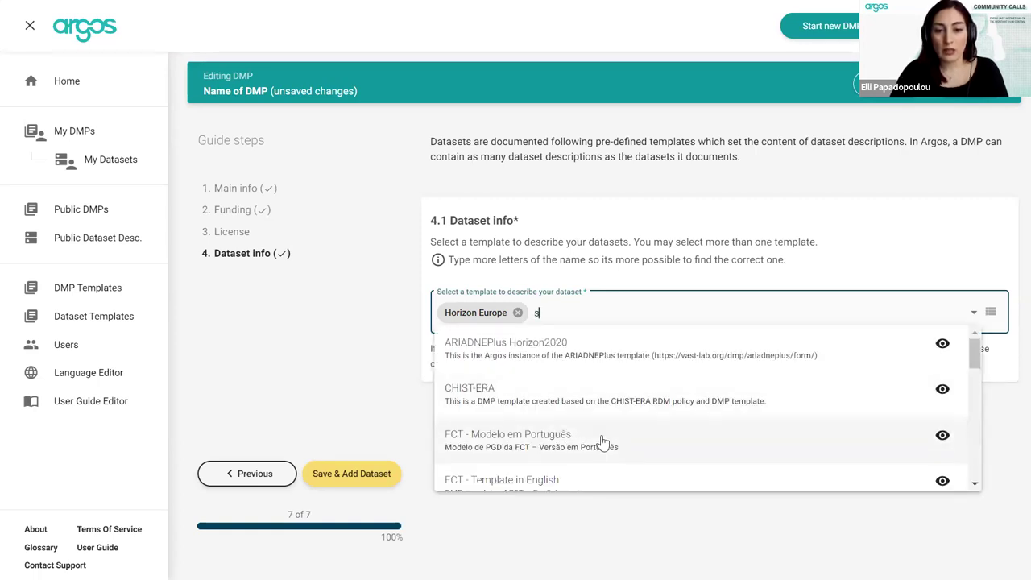
scroll(596, 427, down, 5)
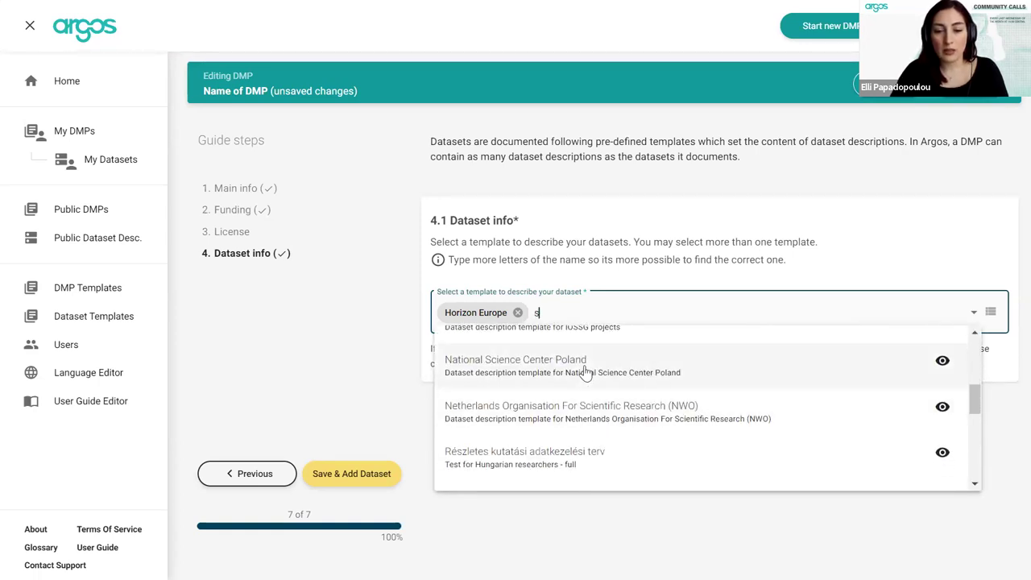
click(587, 453)
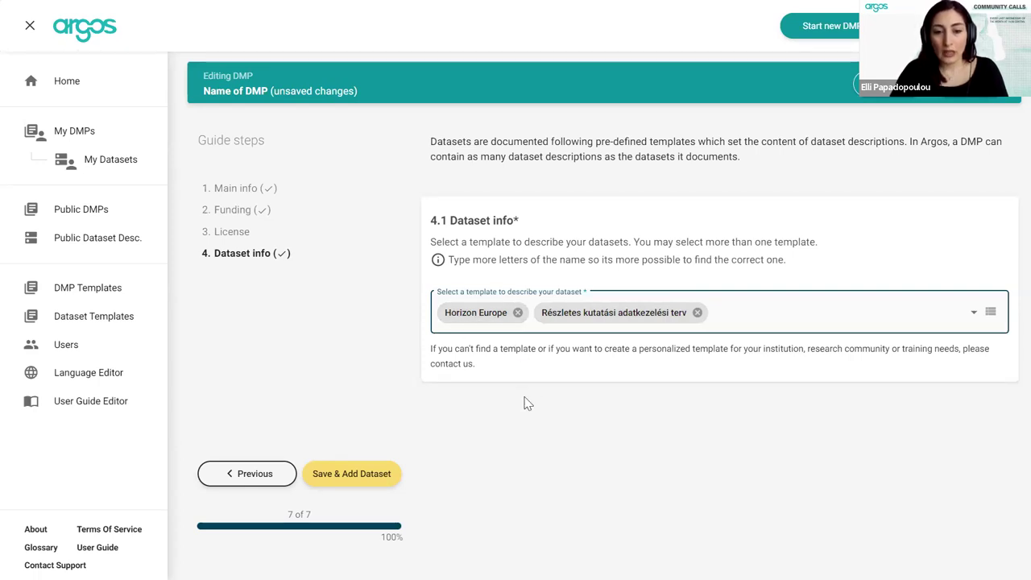
click(352, 472)
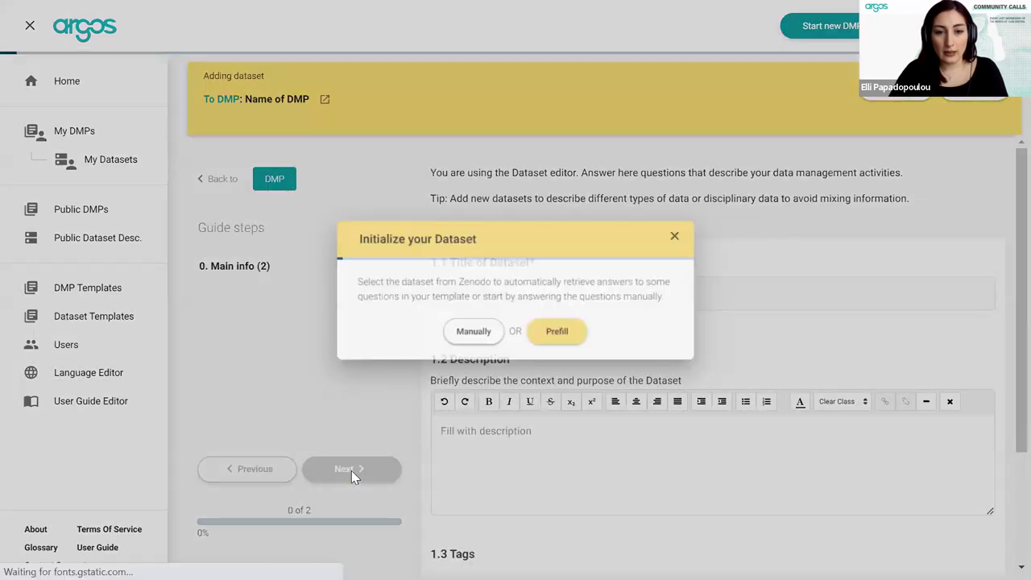
- Initialize the dataset manually and choose Részletes kutatási adatkezelési terv as its template
click(473, 332)
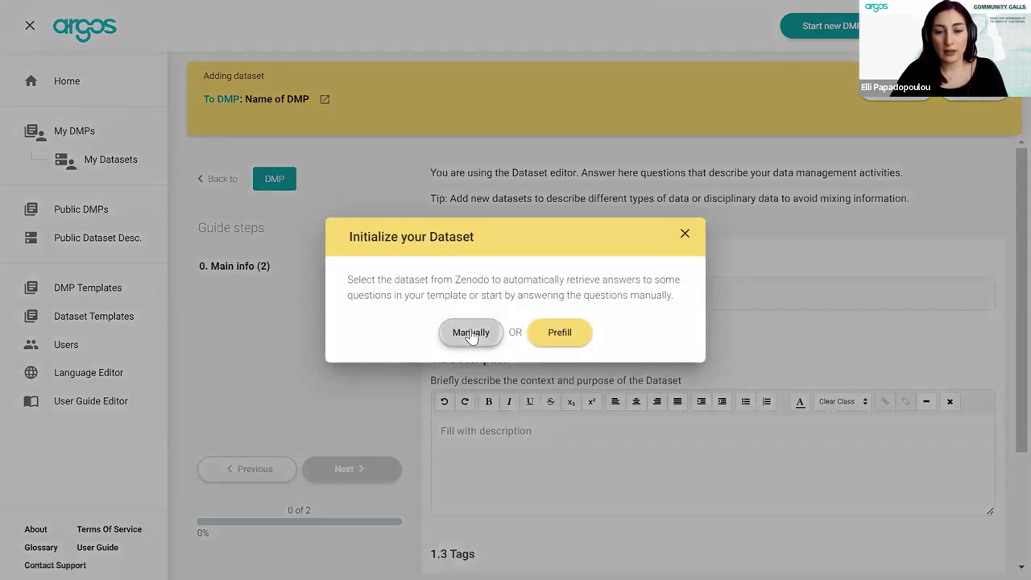
click(493, 293)
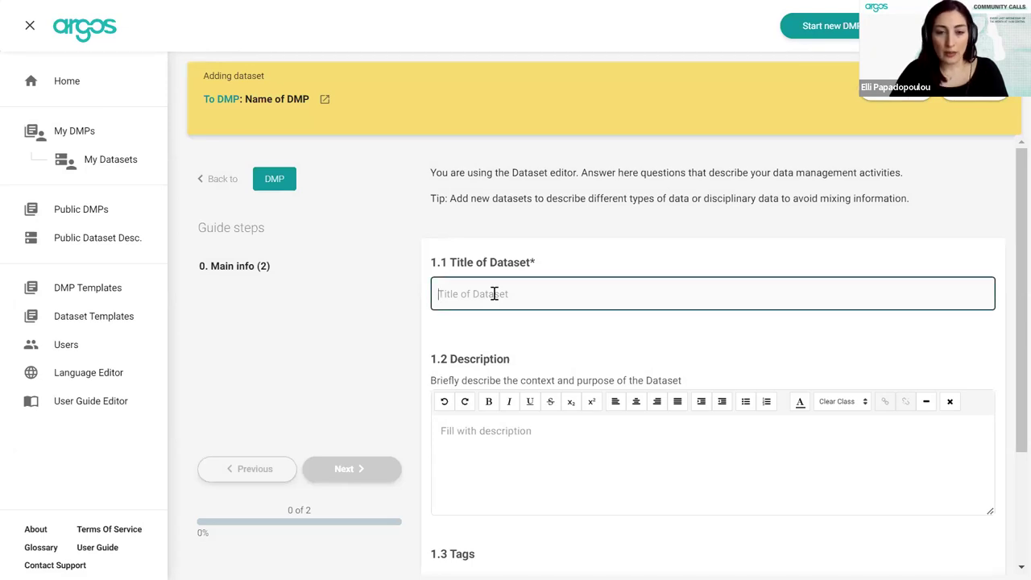
click(545, 269)
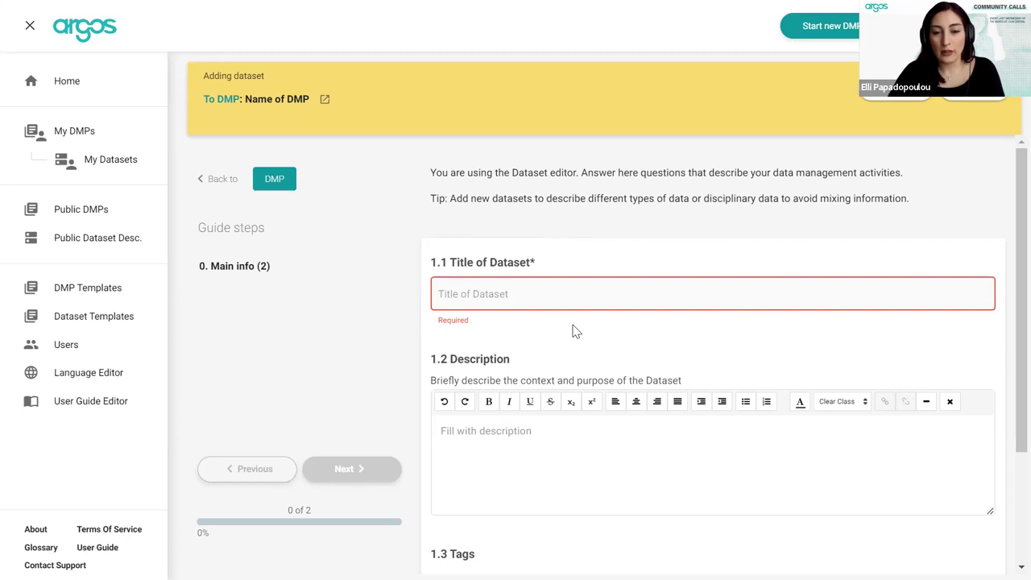
scroll(574, 330, down, 2)
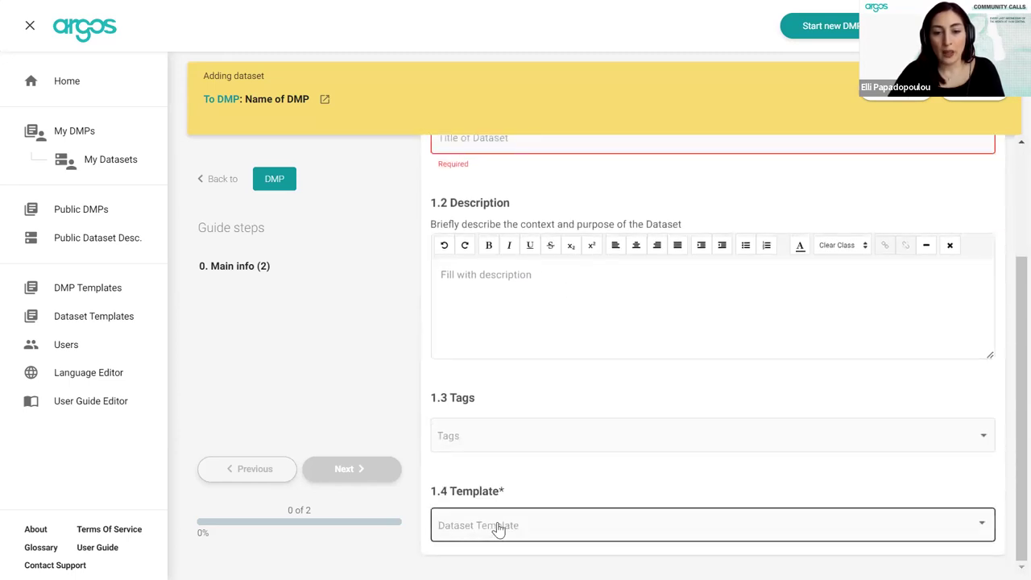
click(498, 528)
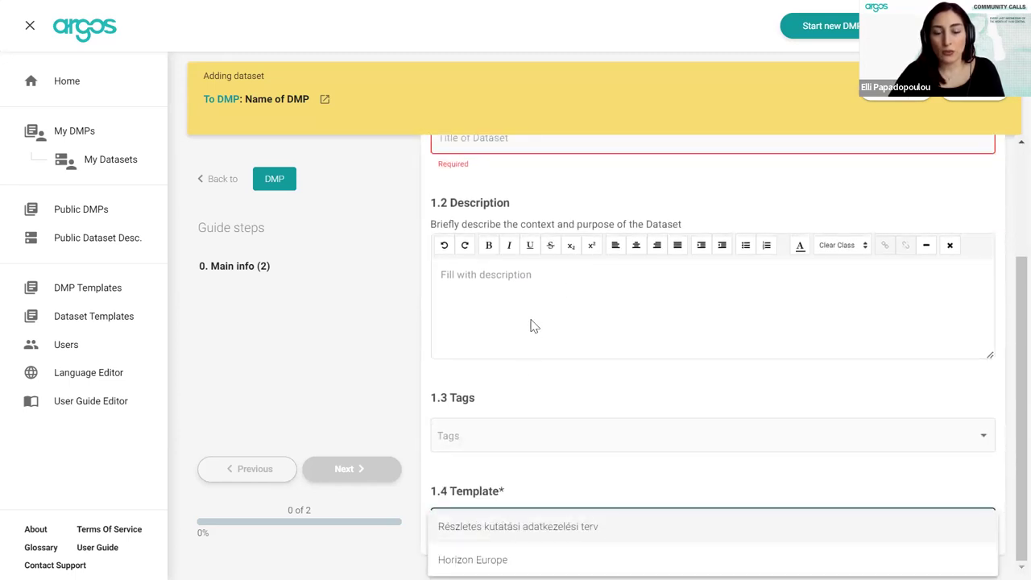
click(499, 529)
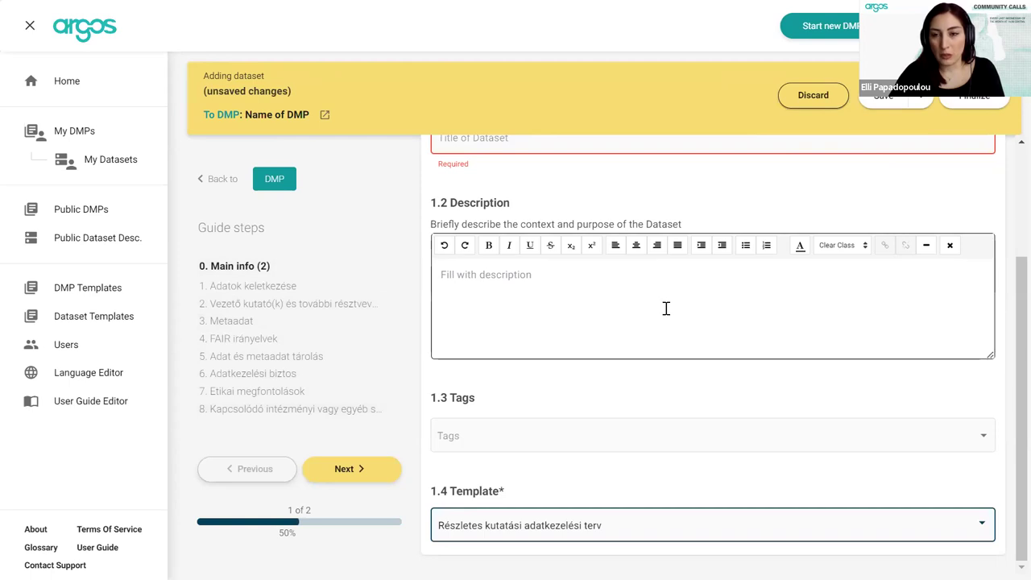
scroll(665, 308, up, 2)
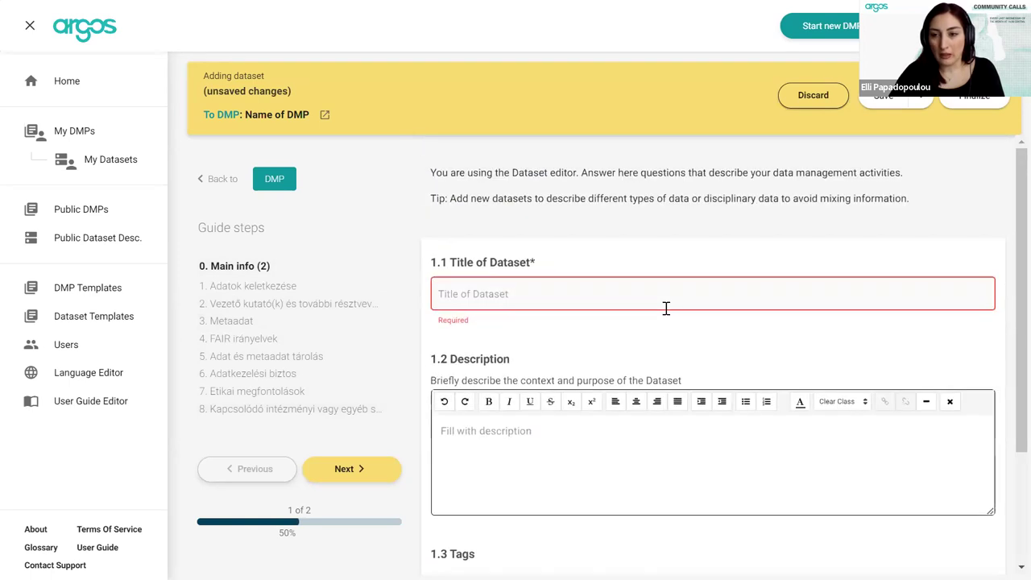
- View the dataset's Adatok keletkezése section and return to the DMP, abandoning the unsaved dataset
click(261, 287)
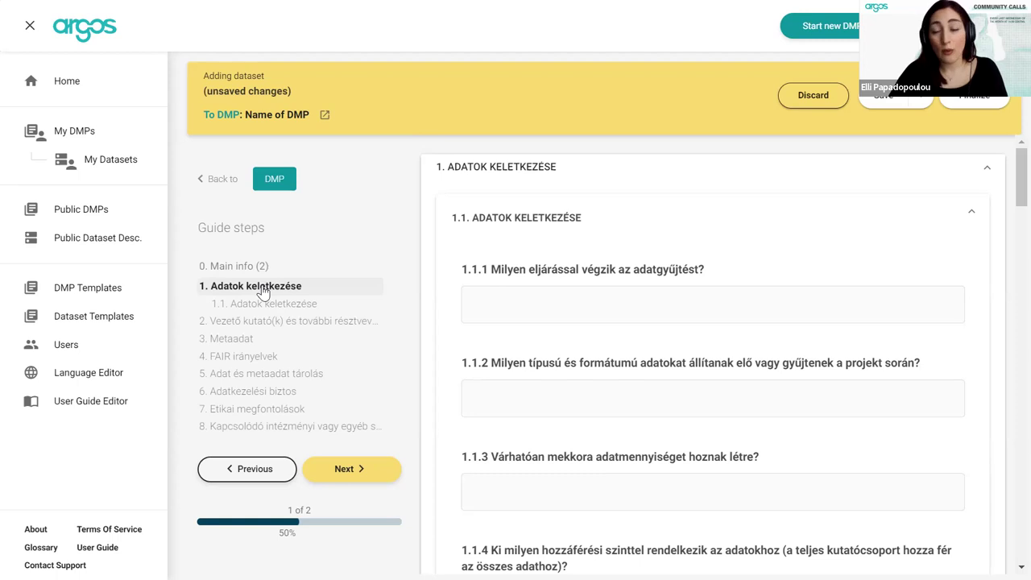
click(231, 175)
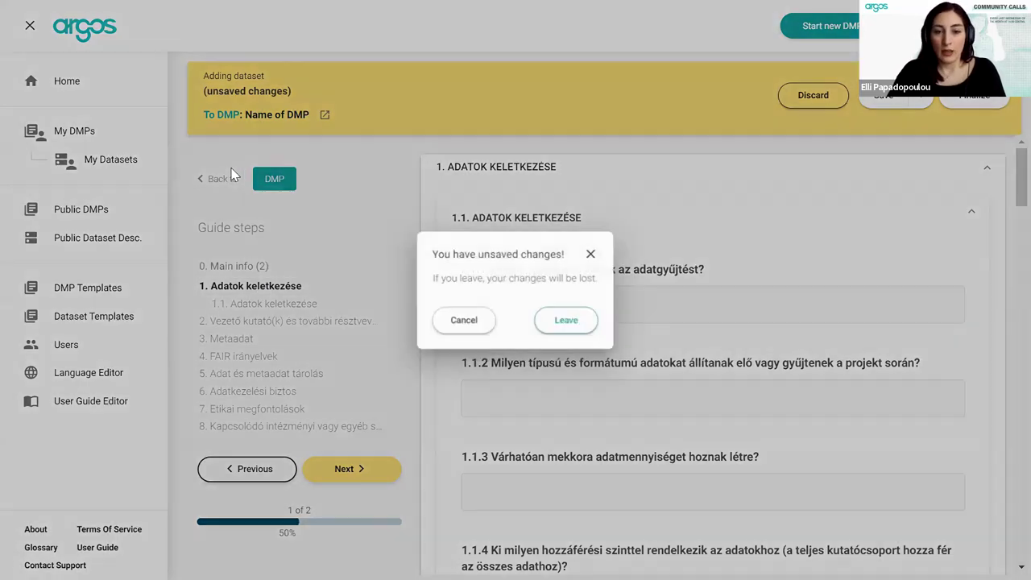
click(563, 324)
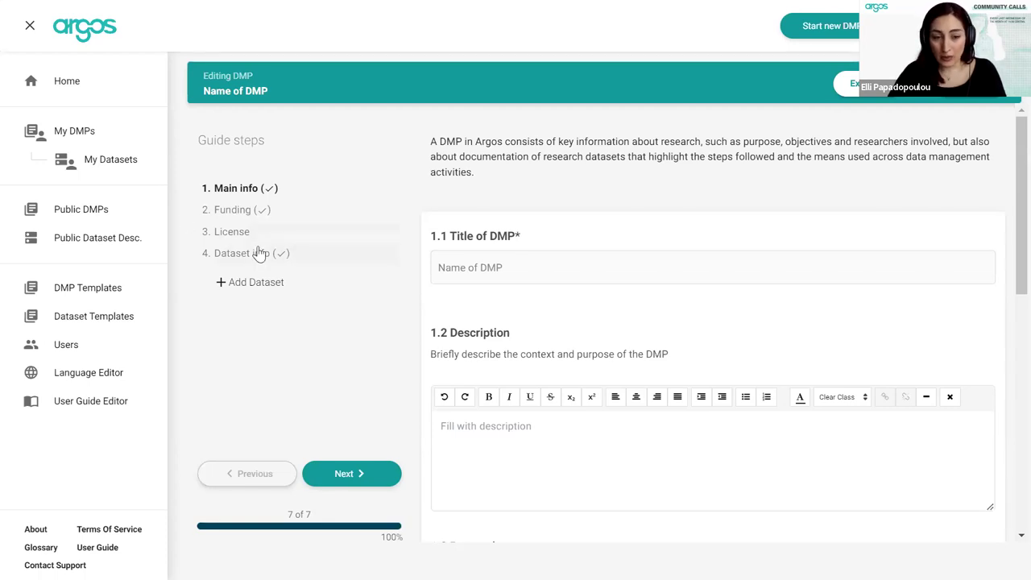
- Add a manually initialized dataset titled Dataset Horizon Europe to the DMP and assign it the Horizon Europe template
click(268, 281)
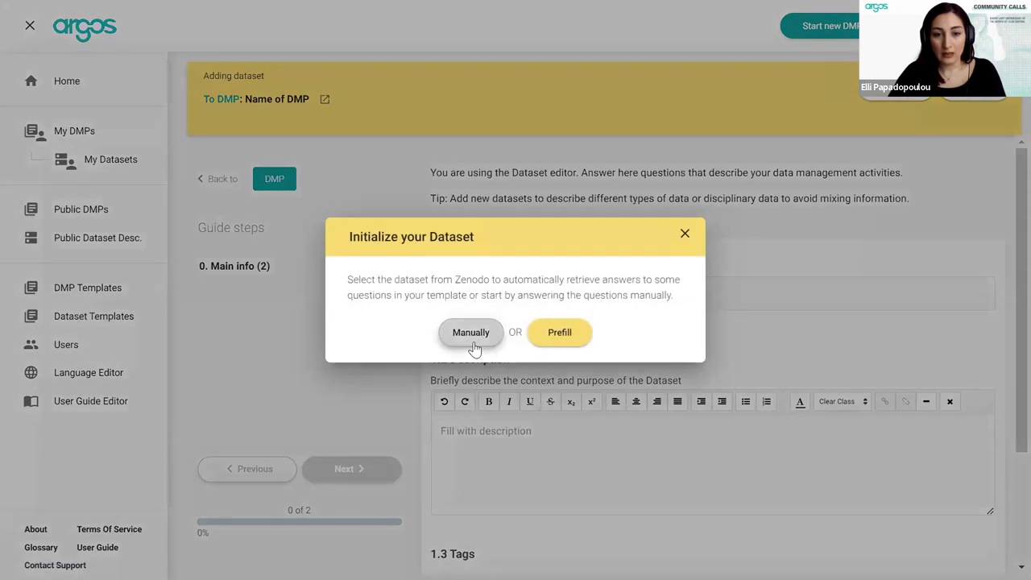
click(474, 341)
click(486, 292)
text(Dataset Hori)
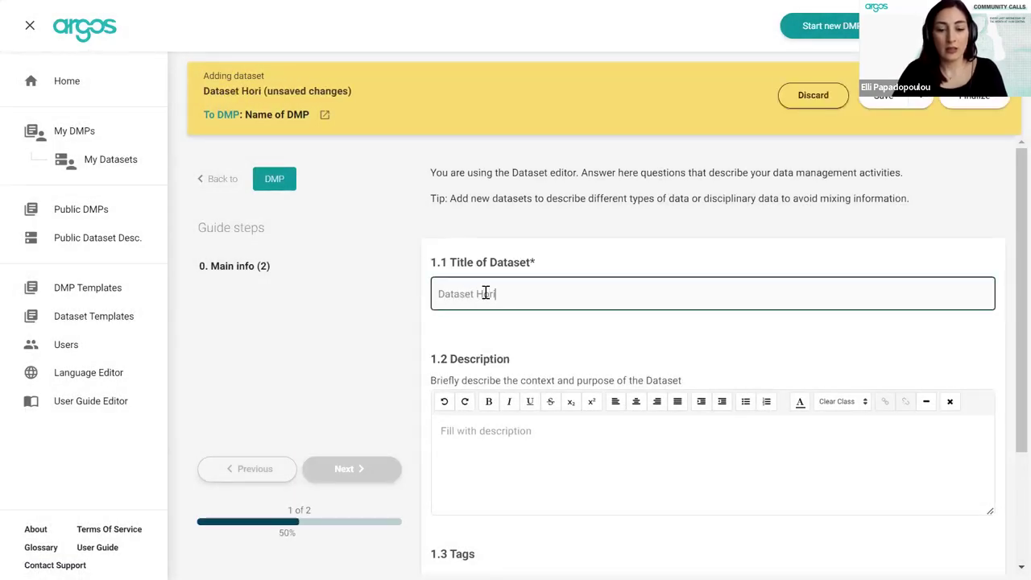
text(zon Europe)
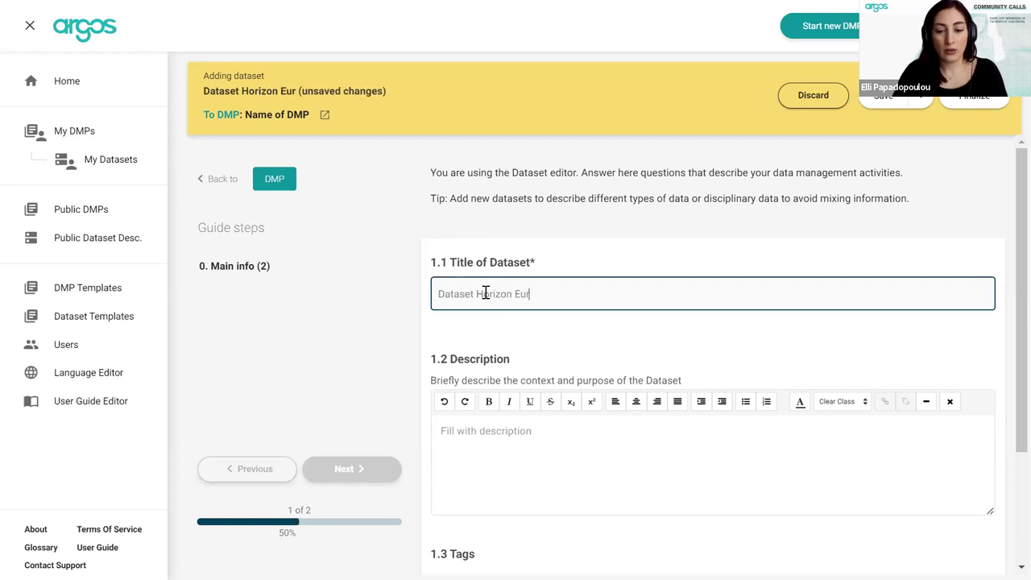
scroll(545, 461, down, 2)
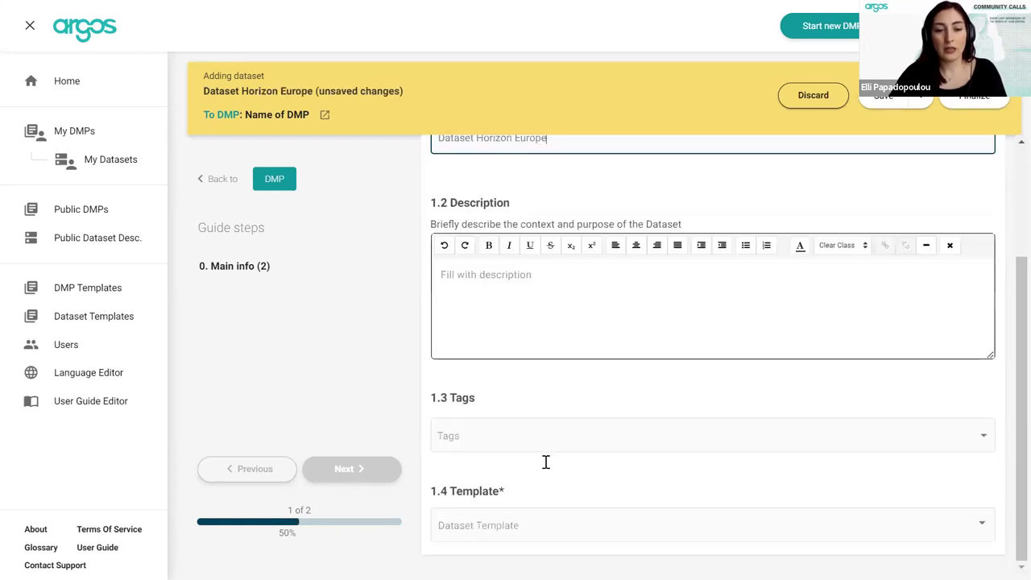
click(515, 525)
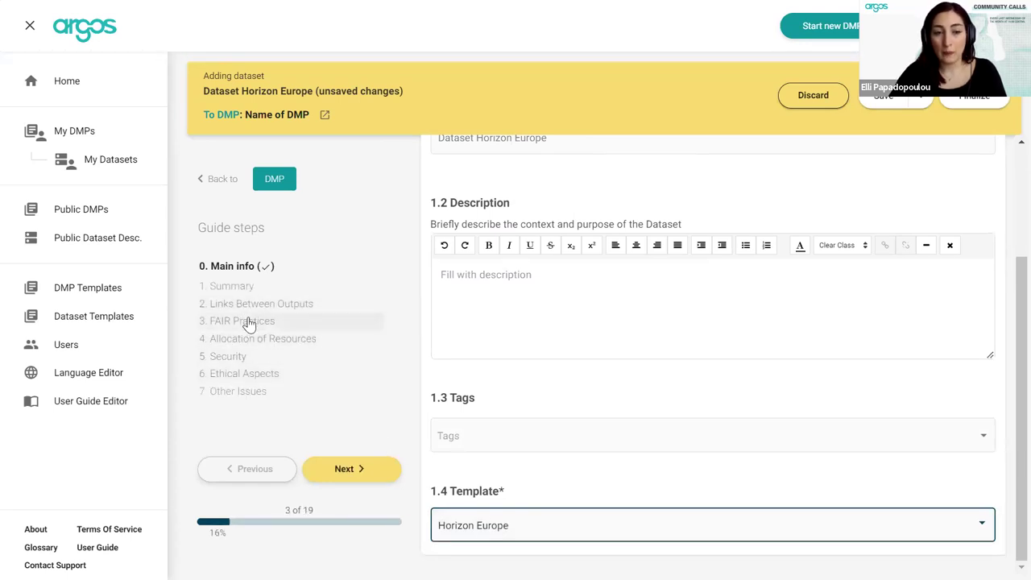
- View the dataset's Summary section and its questions, and return to the DMP without saving the dataset
click(233, 286)
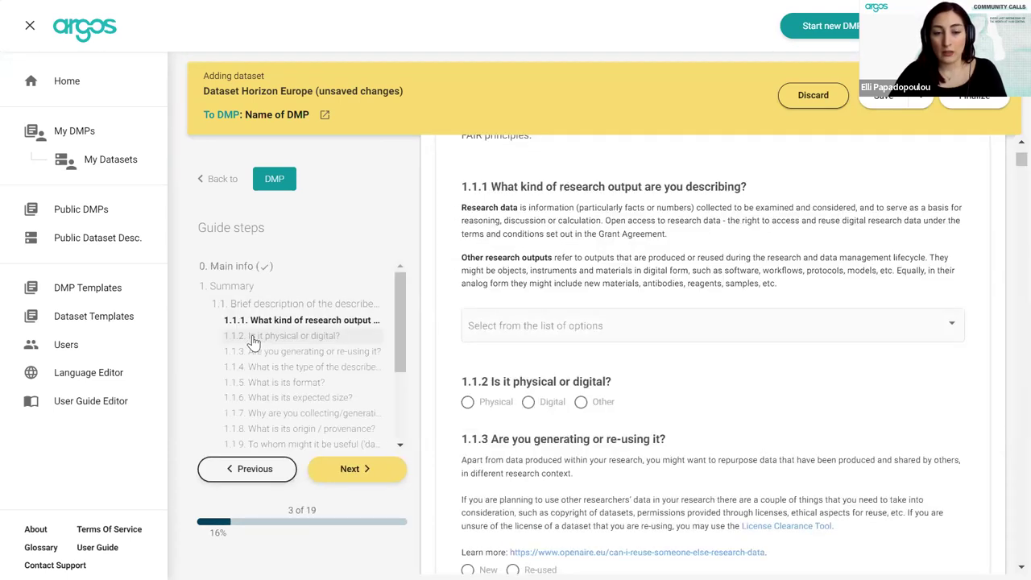
click(240, 301)
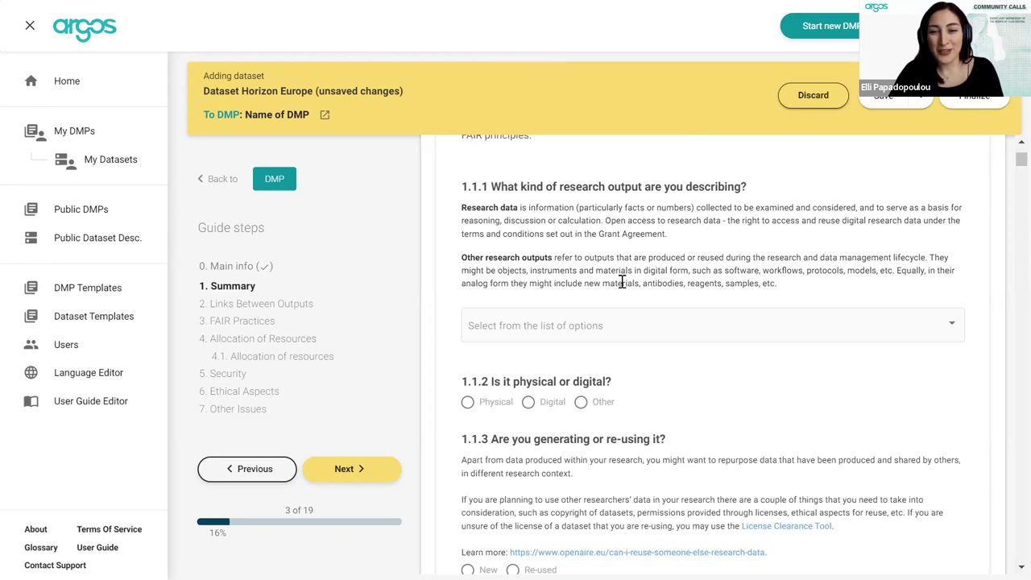
scroll(621, 281, up, 2)
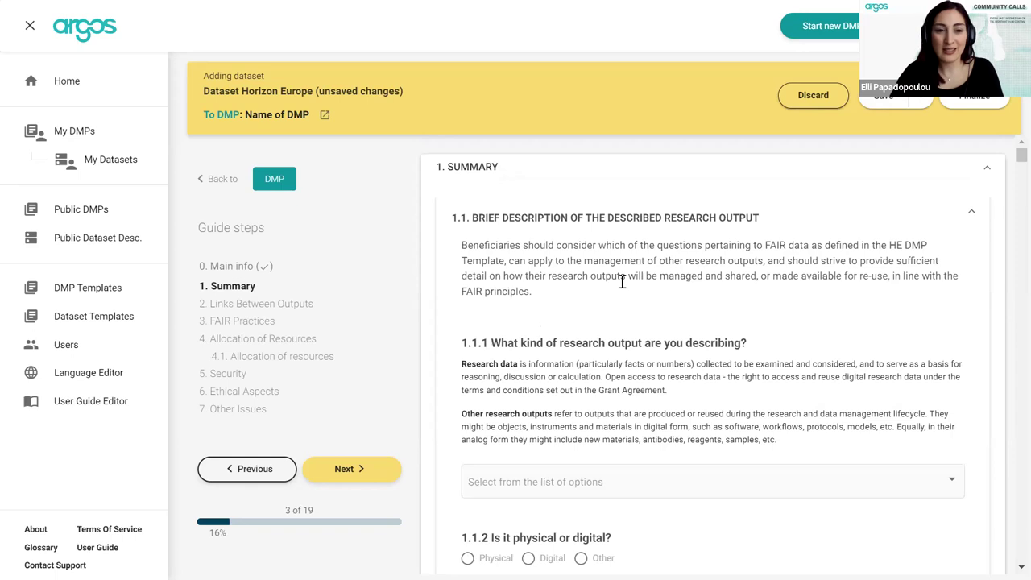
click(214, 186)
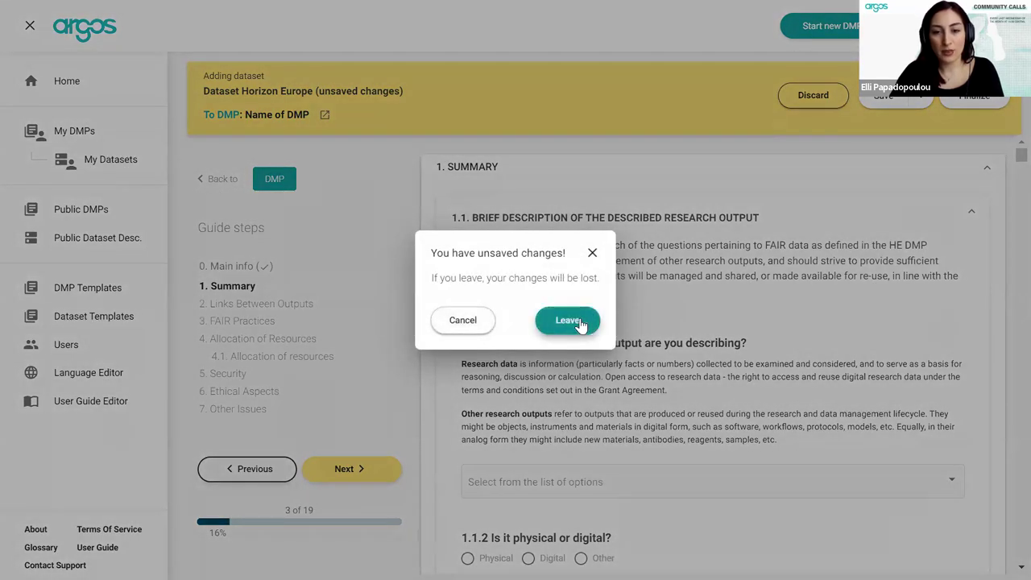
click(568, 320)
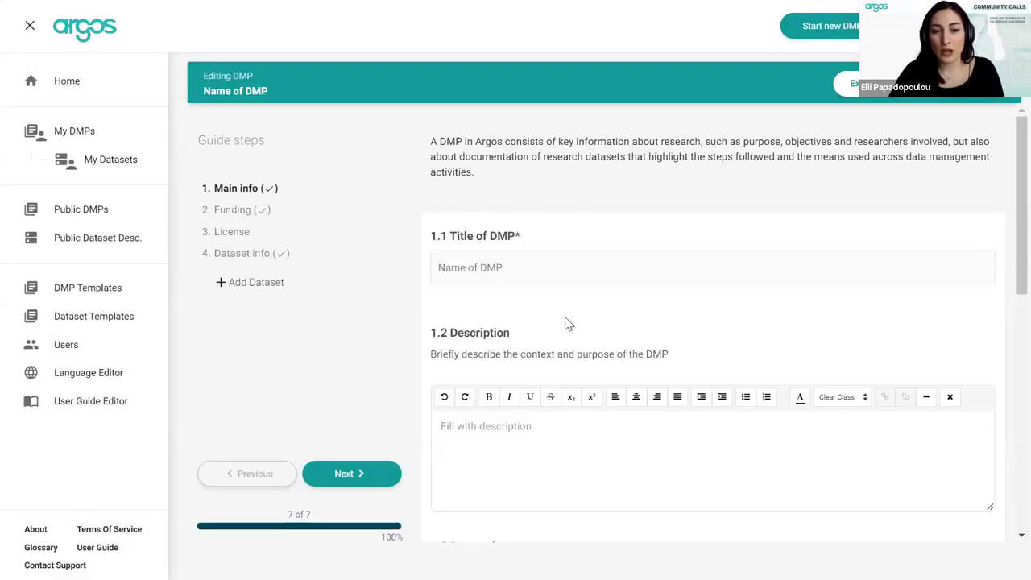
- Start another dataset for the DMP, initialize it manually and go to its title
click(265, 282)
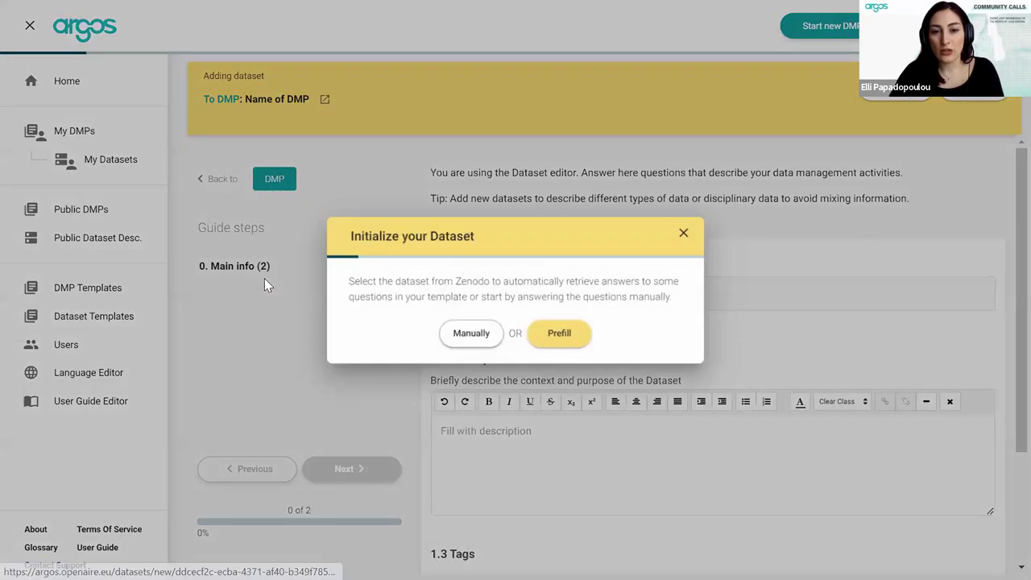
click(476, 335)
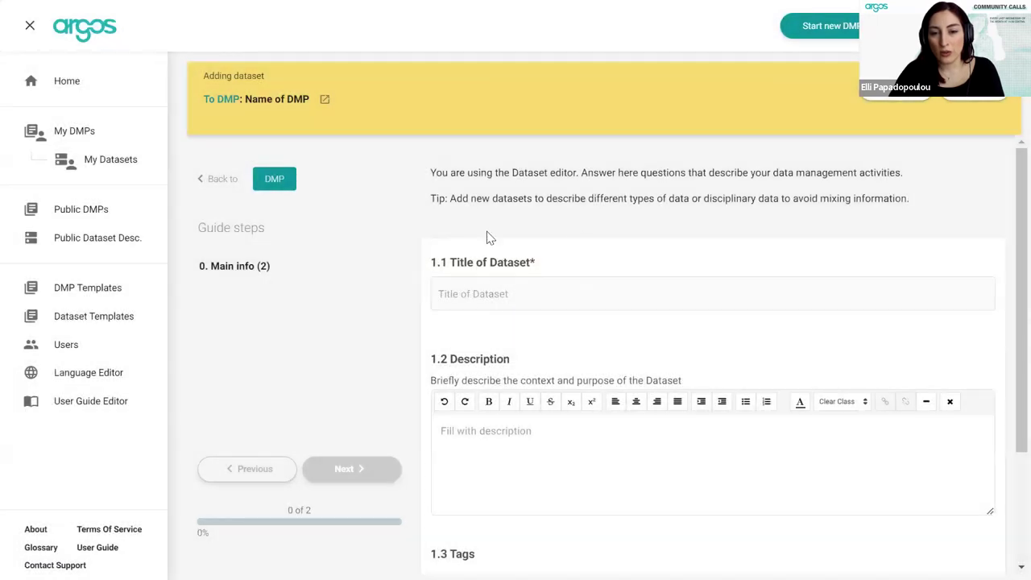
click(491, 293)
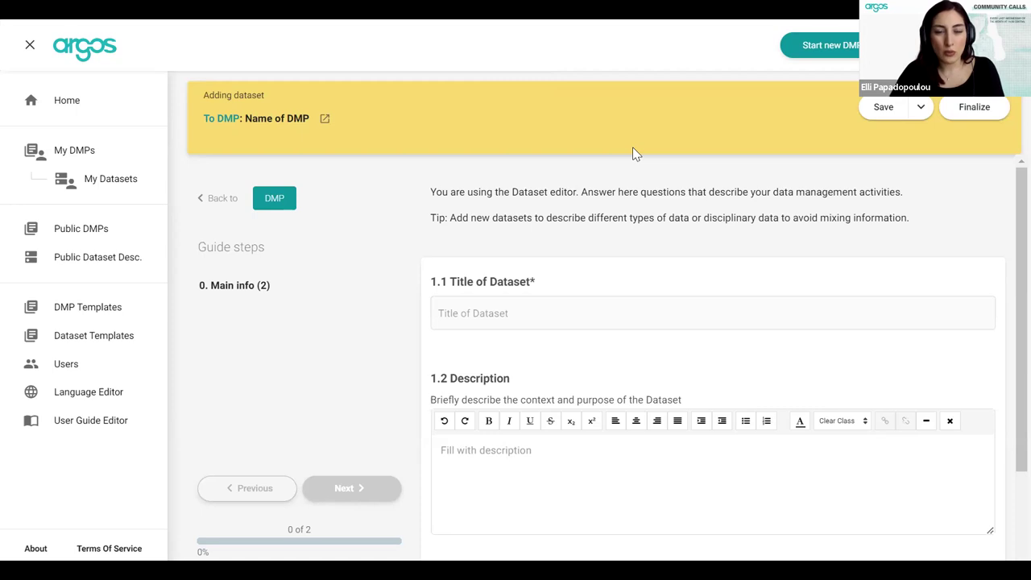
mouse_move(519, 27)
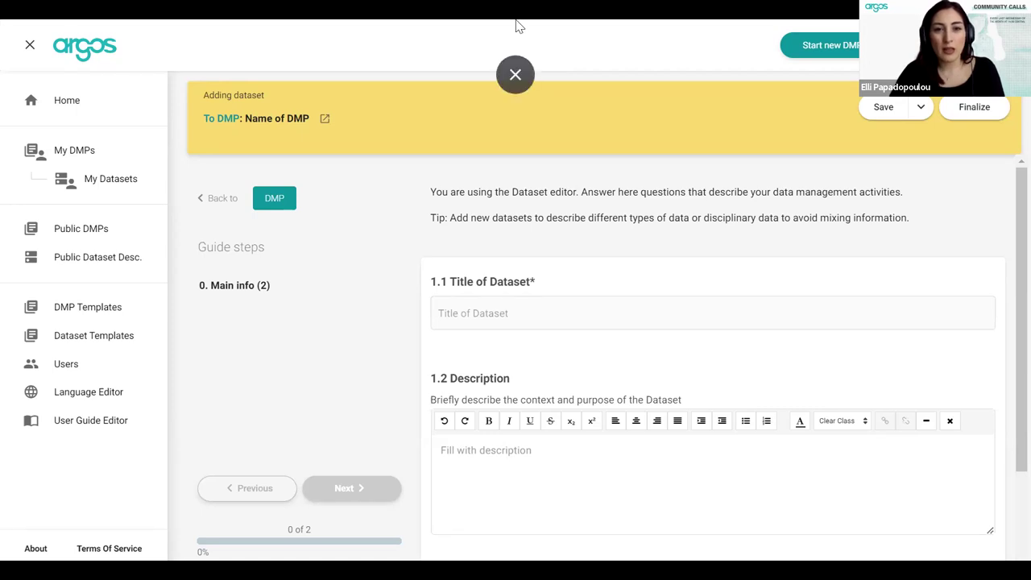
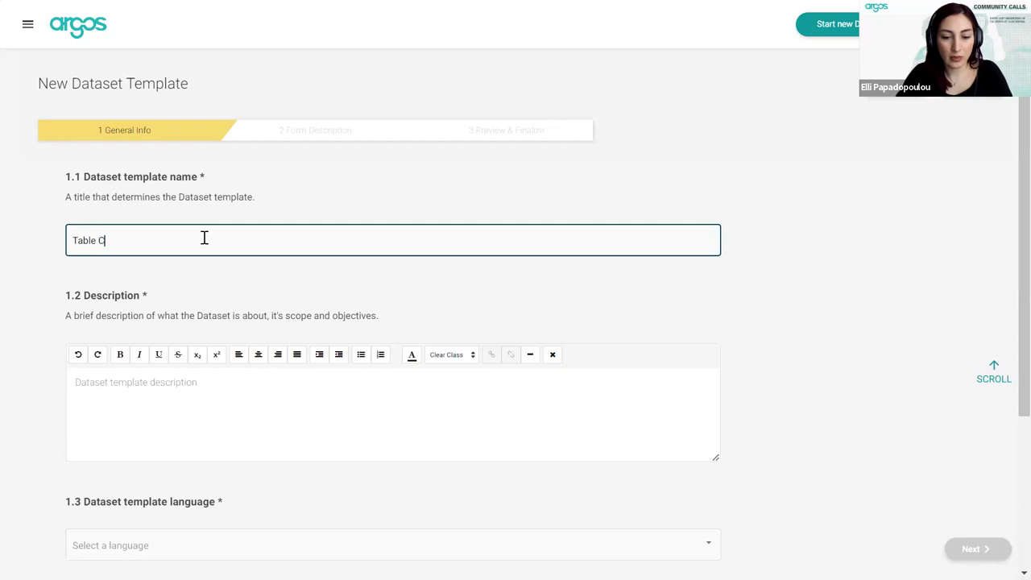
- Name the new dataset template Table Community Call - Test and enter Description as its description
text(unity Call Test)
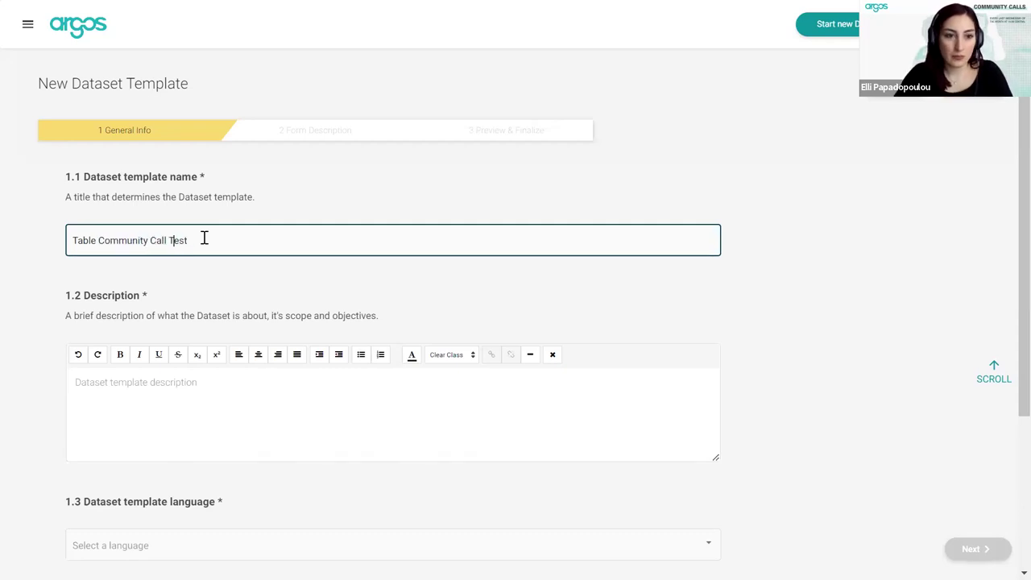
text(-)
click(181, 414)
text(Description)
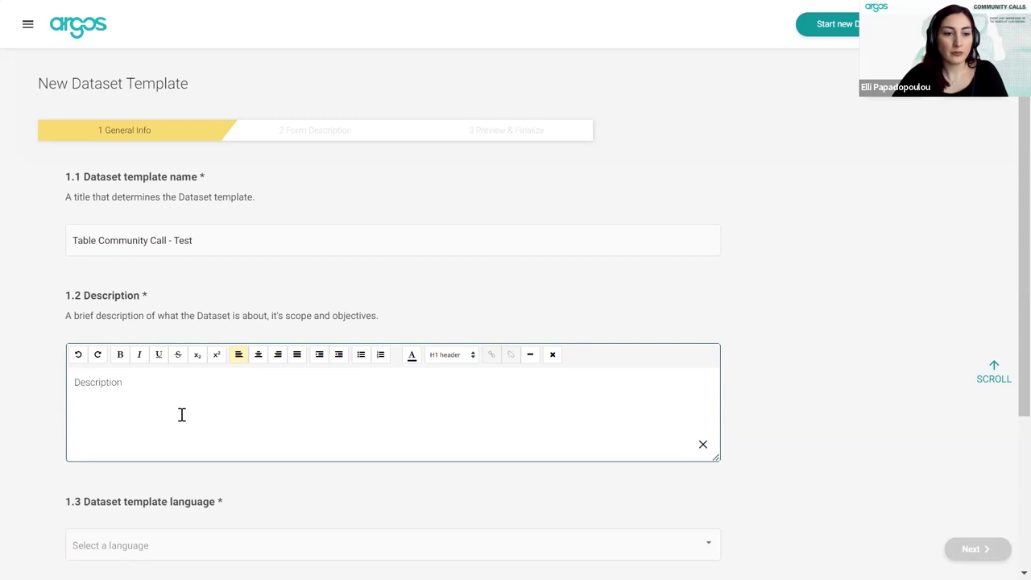
- Set the dataset template language to English
scroll(181, 414, down, 3)
click(127, 368)
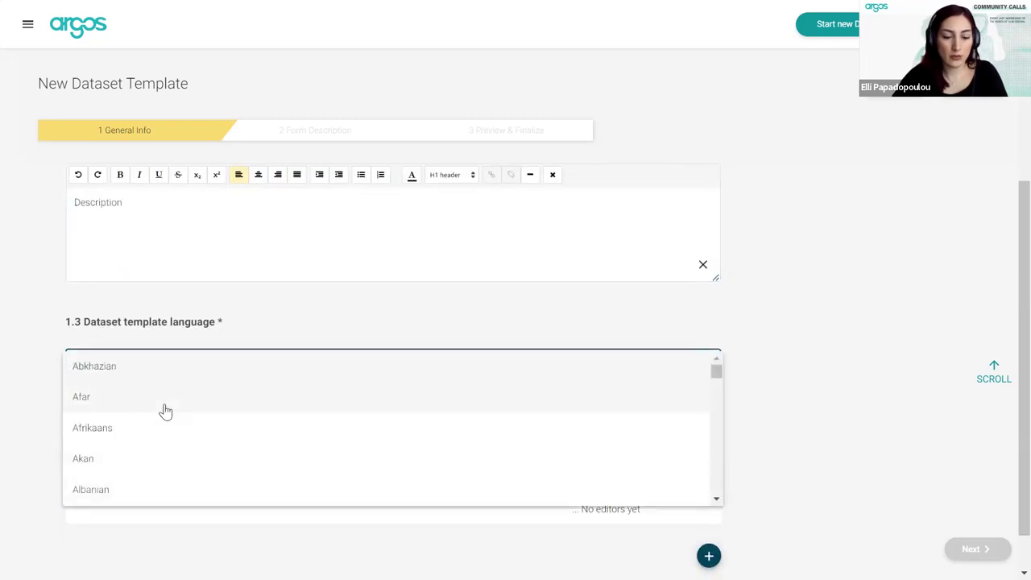
scroll(165, 411, down, 10)
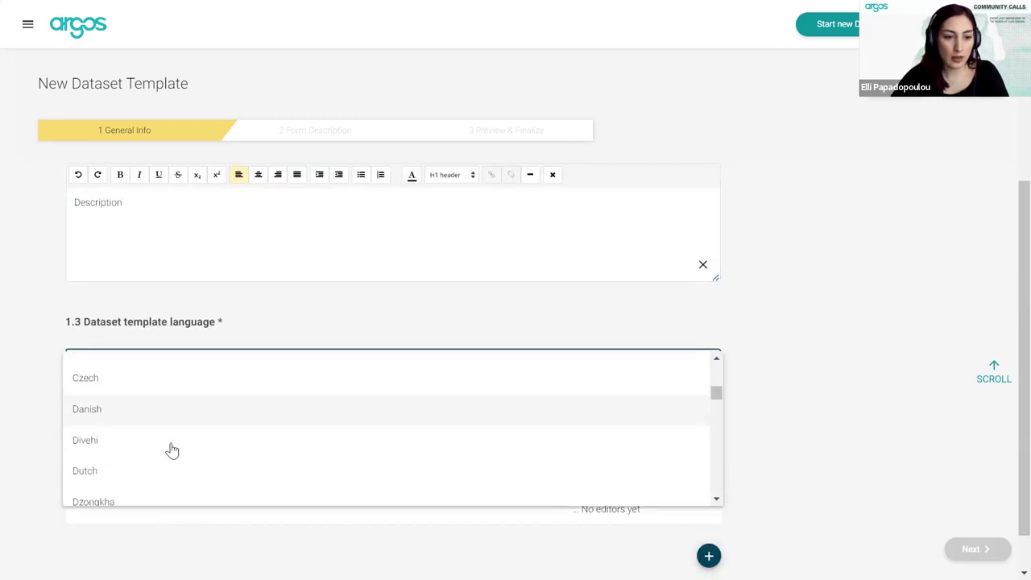
scroll(171, 451, down, 1)
click(123, 411)
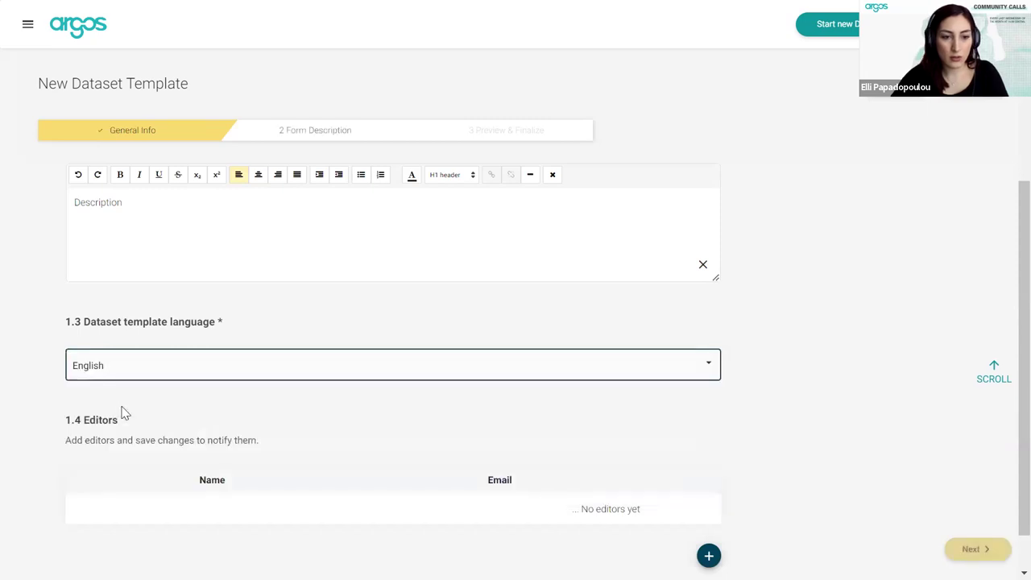
scroll(251, 439, up, 3)
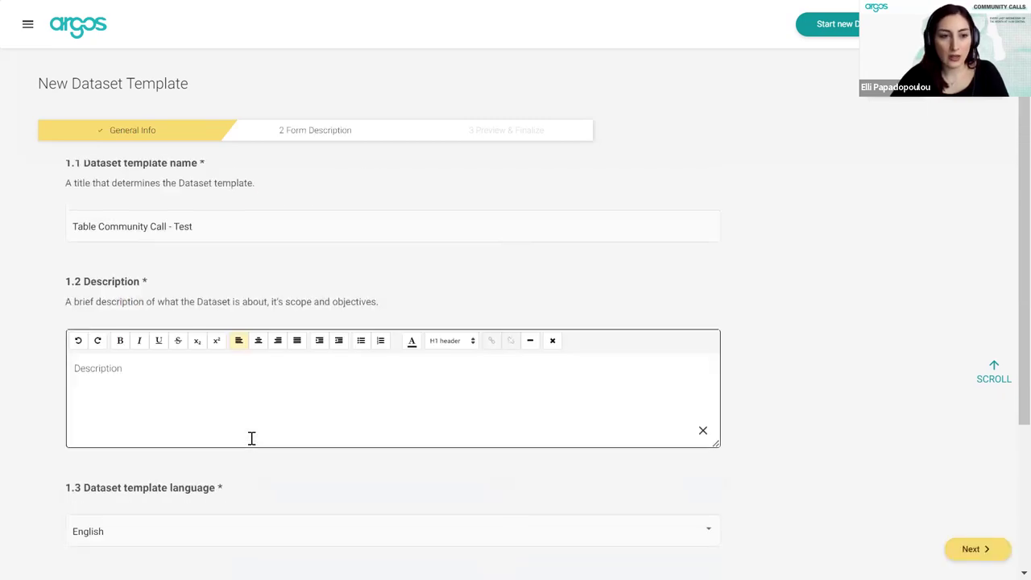
- Create the first chapter in the template's Form Description stage and name it Chapter One
click(320, 134)
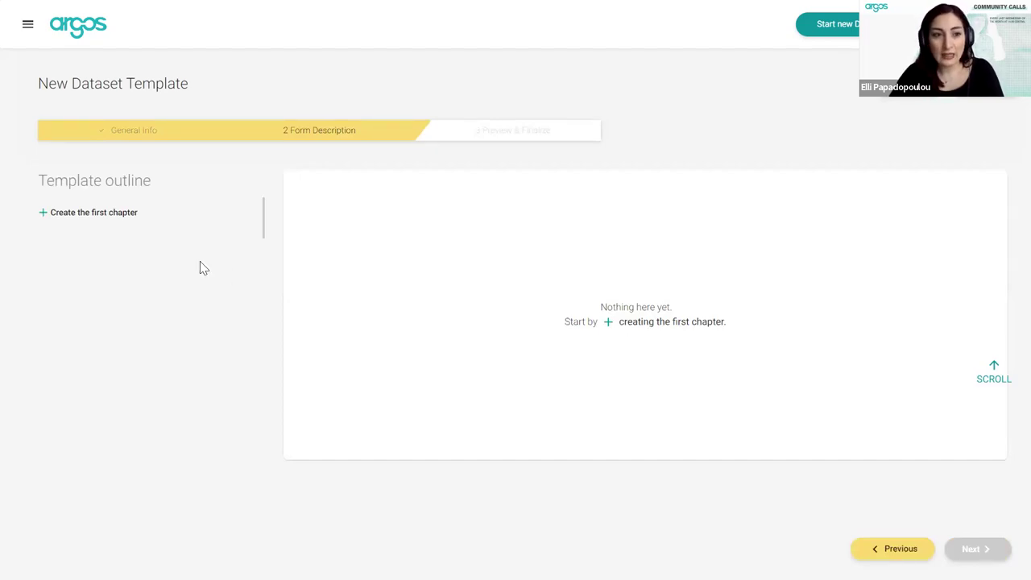
click(641, 326)
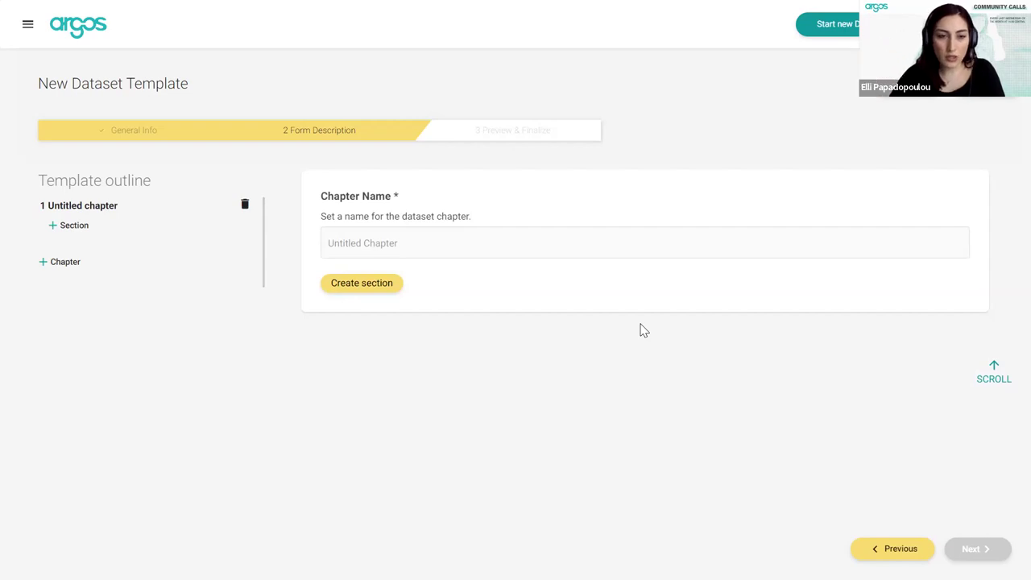
click(381, 249)
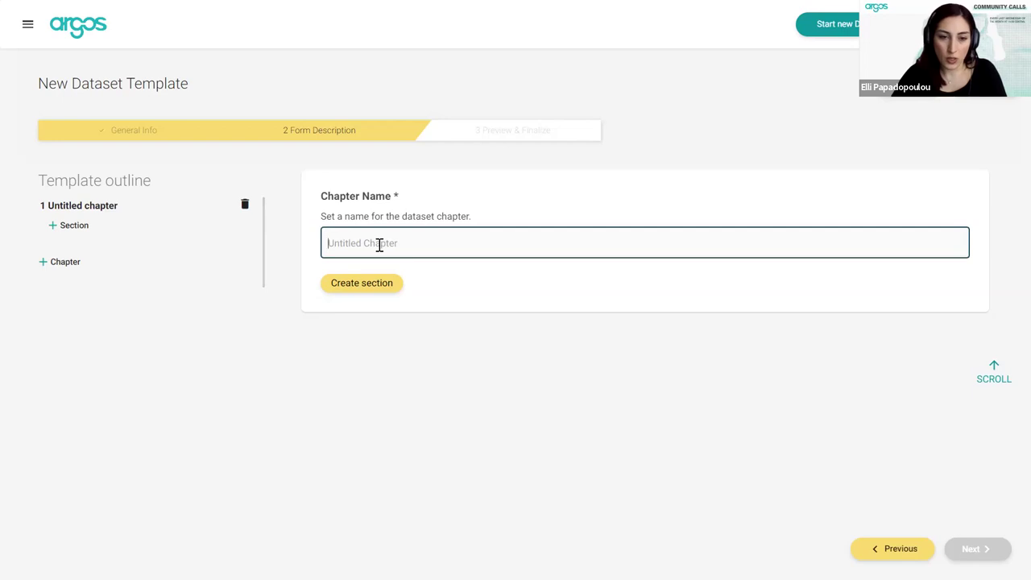
text(Chapter )
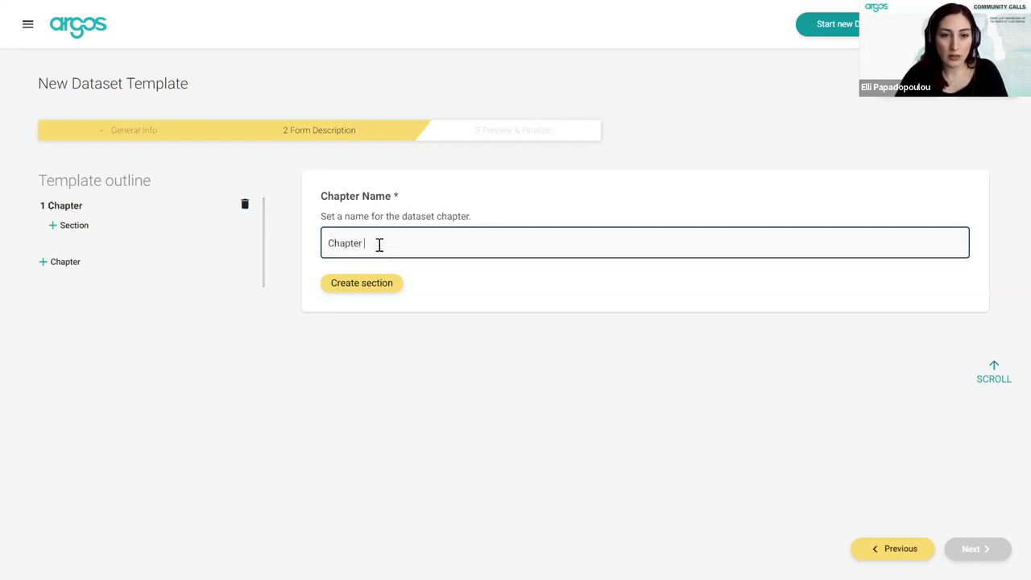
text(One)
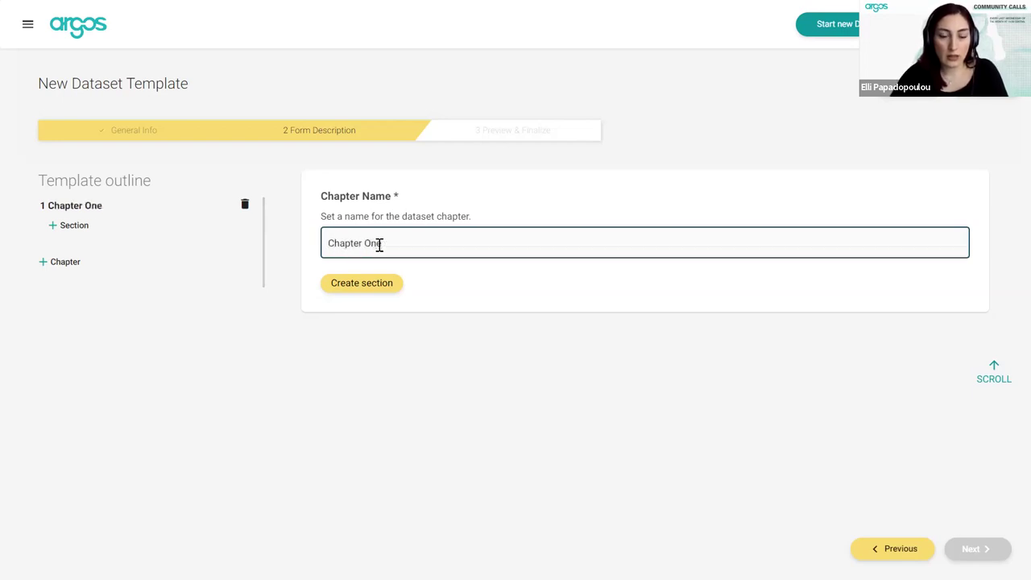
- Create a section in Chapter One and name it Section for Table
click(383, 285)
click(395, 241)
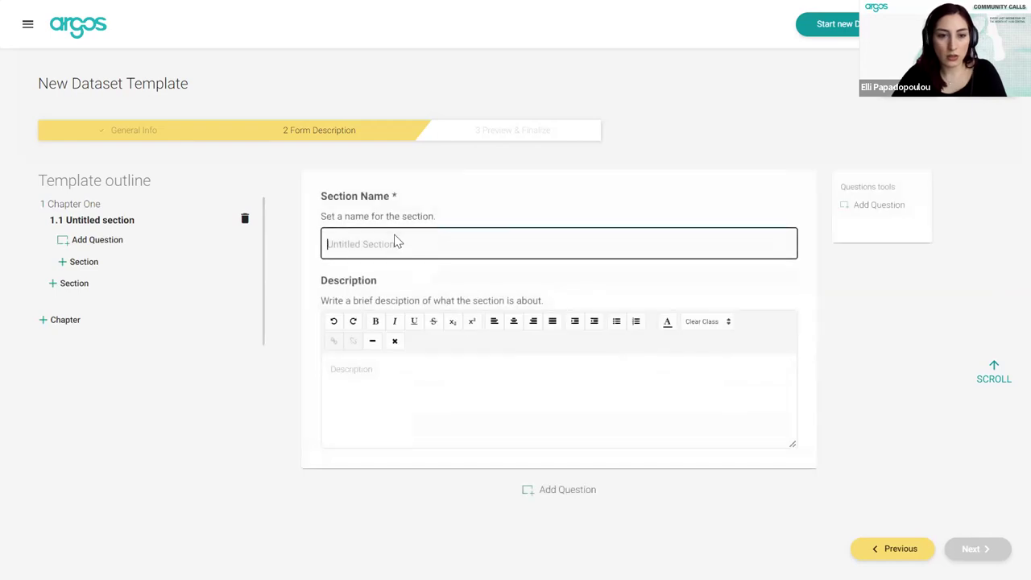
text(Section fo)
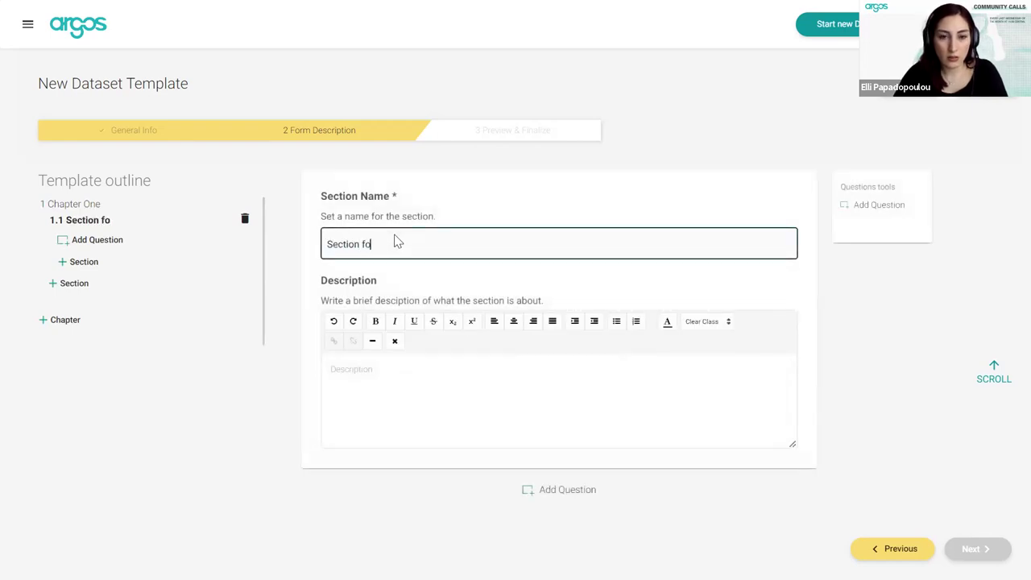
text(r Table)
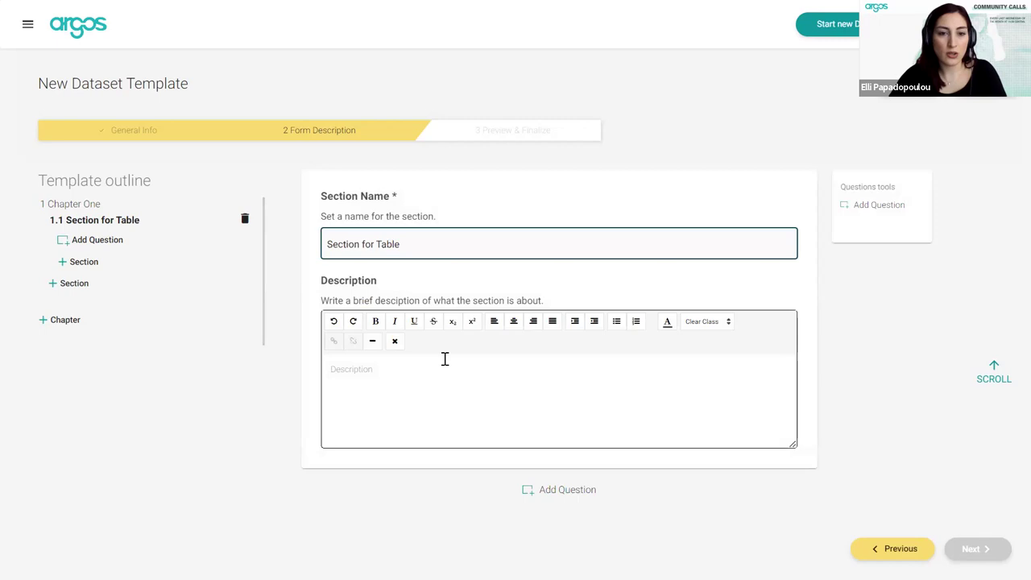
- Add a question to Section for Table and name it Datasets Table, leaving its description empty
click(109, 242)
scroll(486, 306, down, 4)
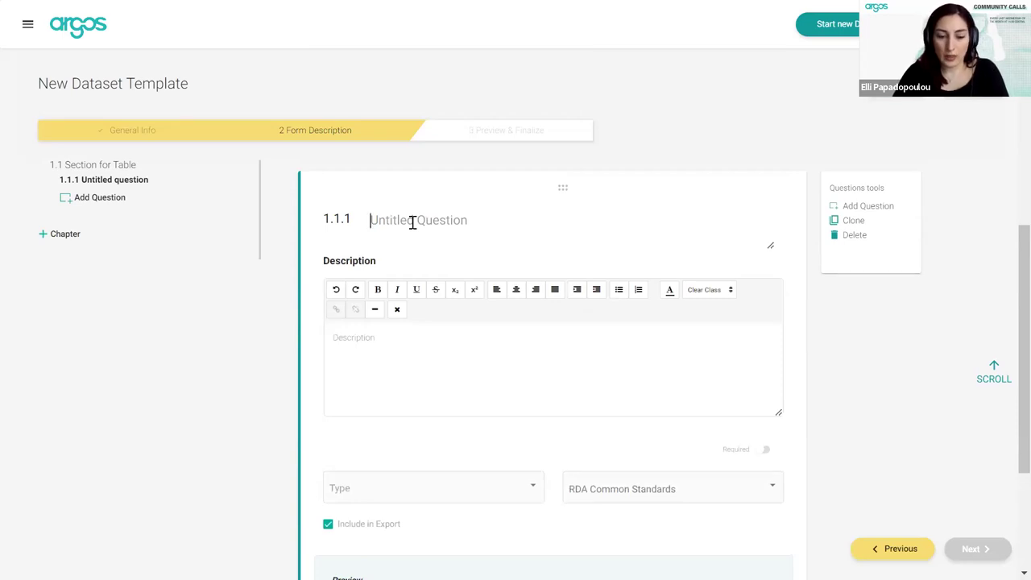
text(Datasets Table)
click(510, 350)
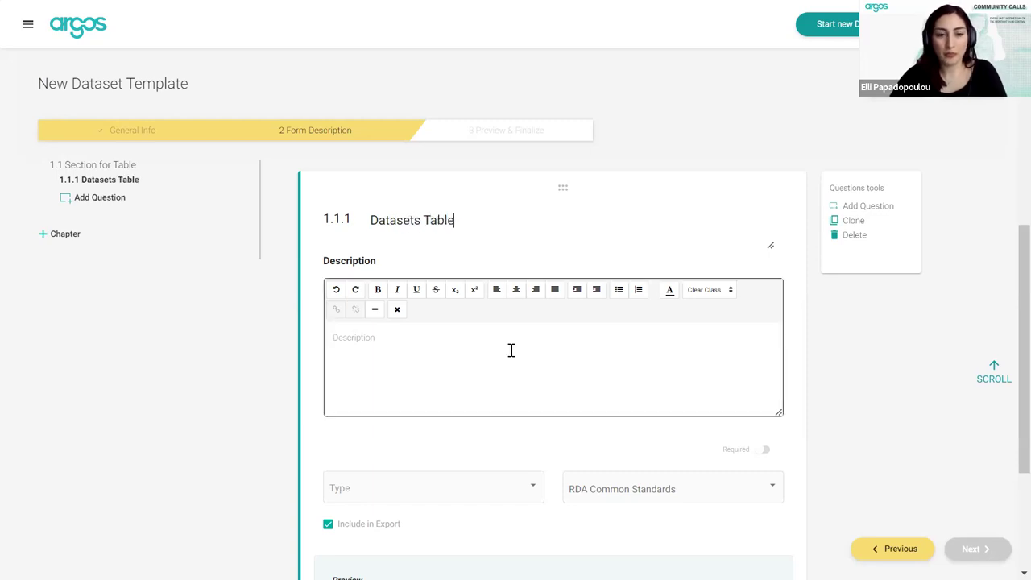
click(464, 344)
scroll(513, 363, down, 2)
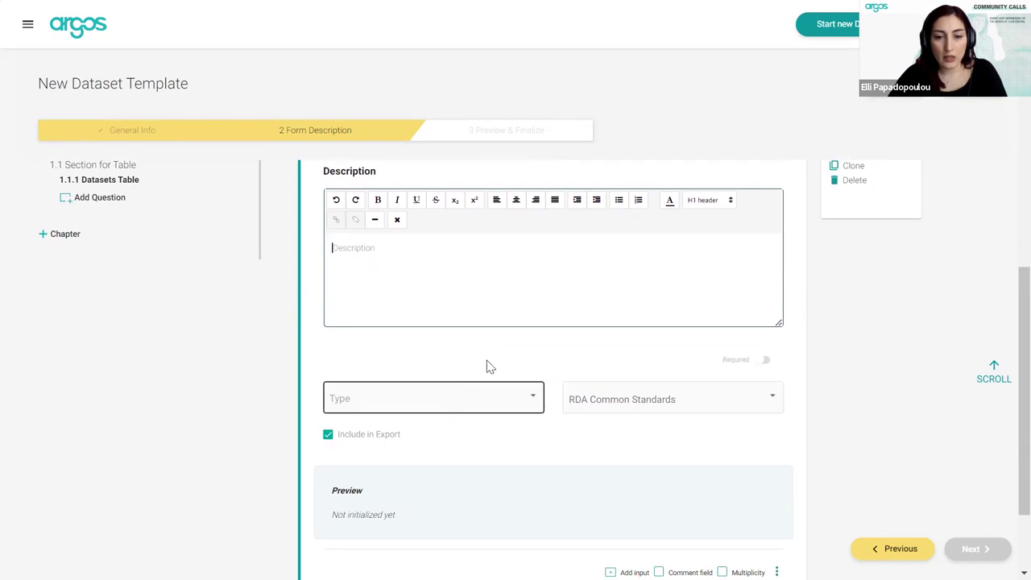
scroll(488, 359, up, 1)
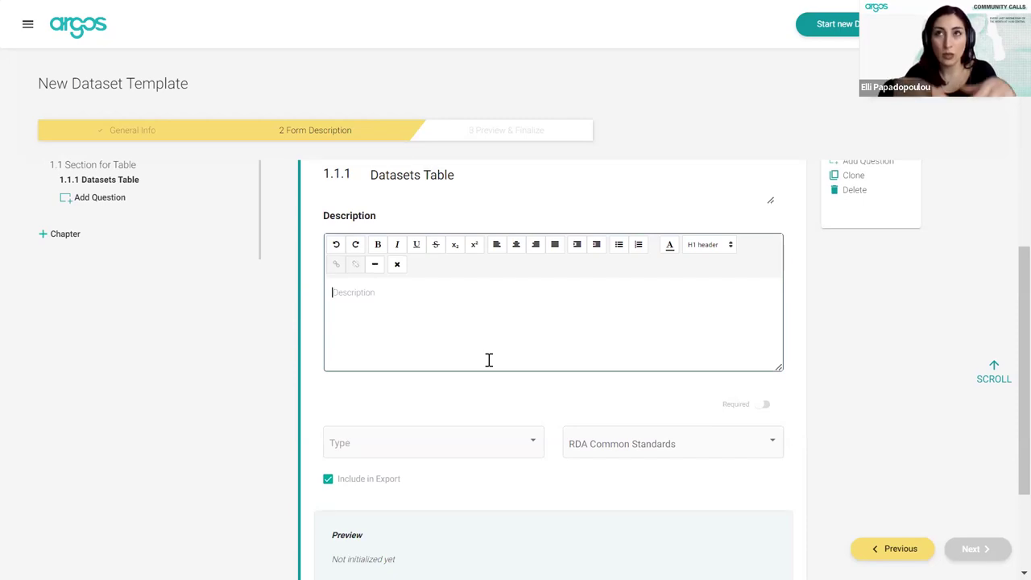
click(489, 360)
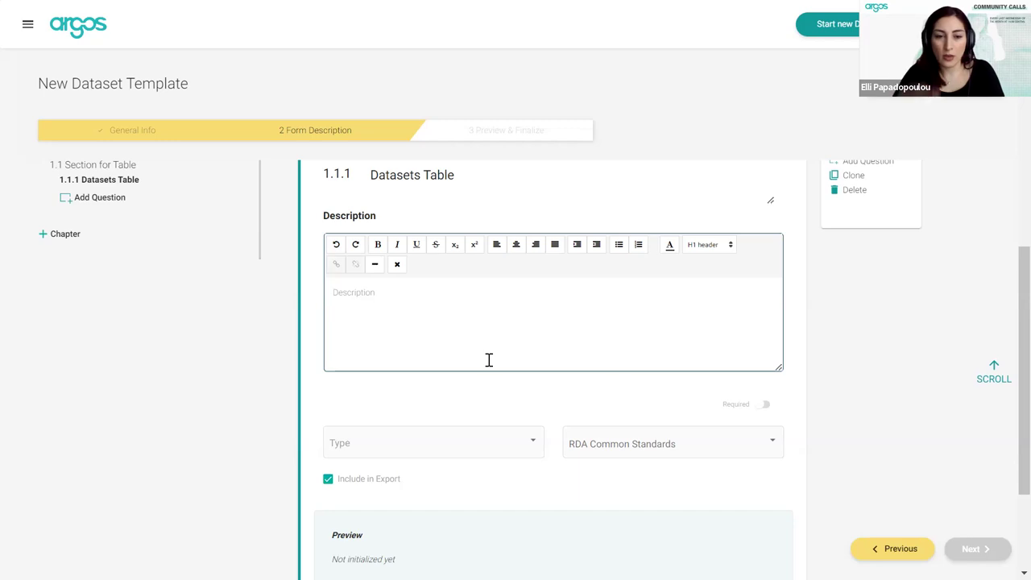
- Make the question's first input Free Text with the placeholder text Name
click(507, 442)
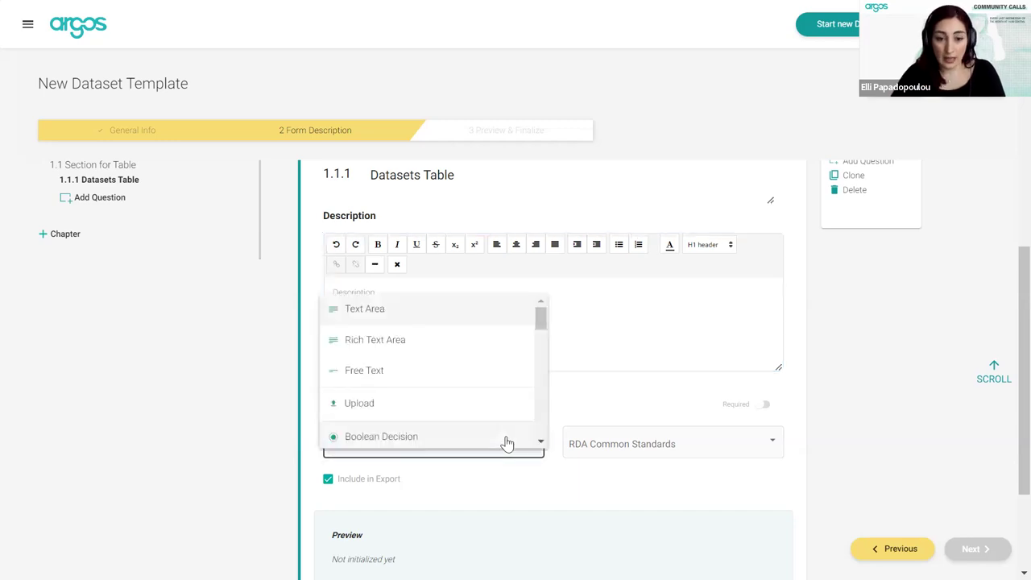
click(445, 372)
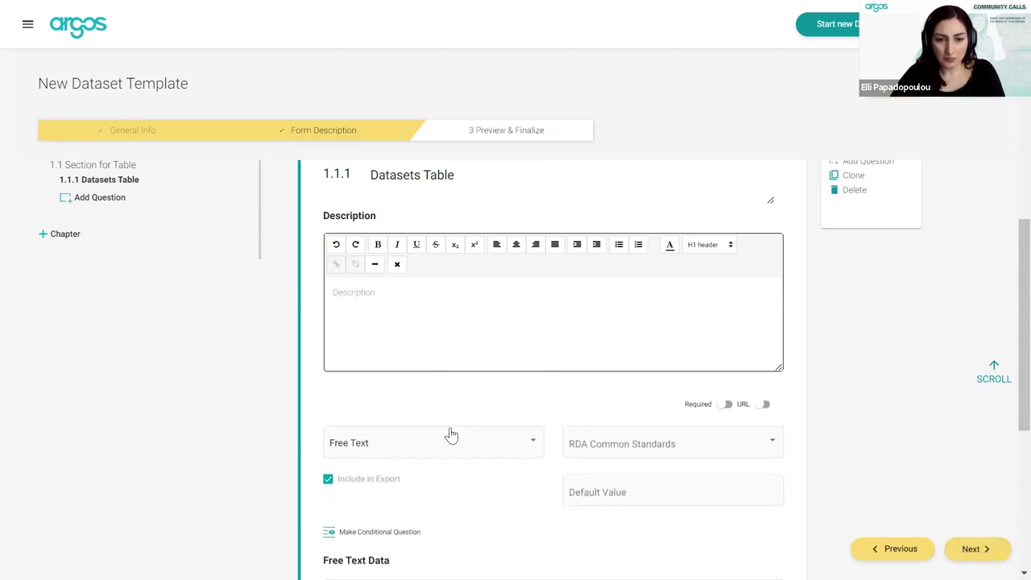
scroll(451, 435, down, 4)
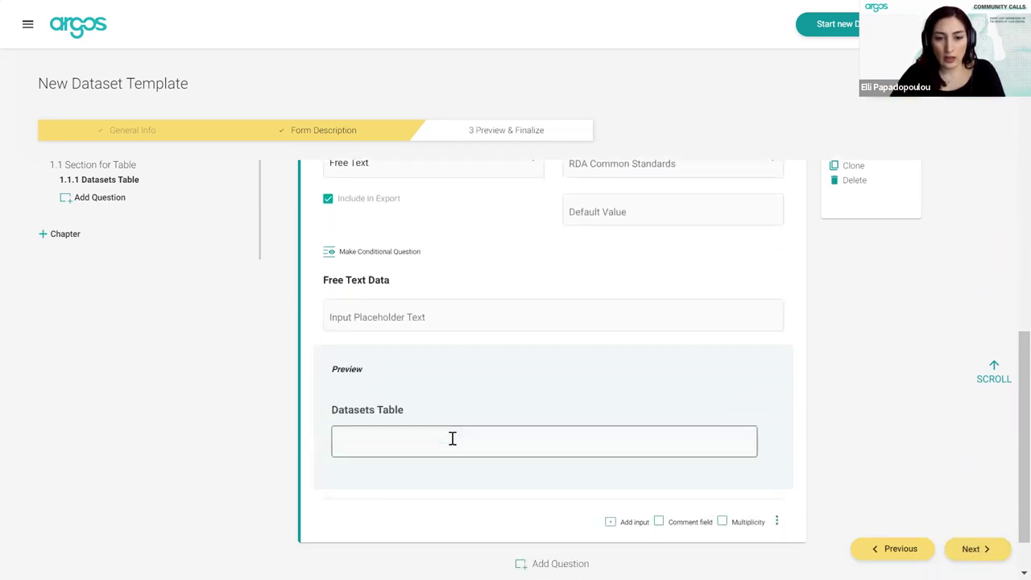
scroll(451, 437, down, 1)
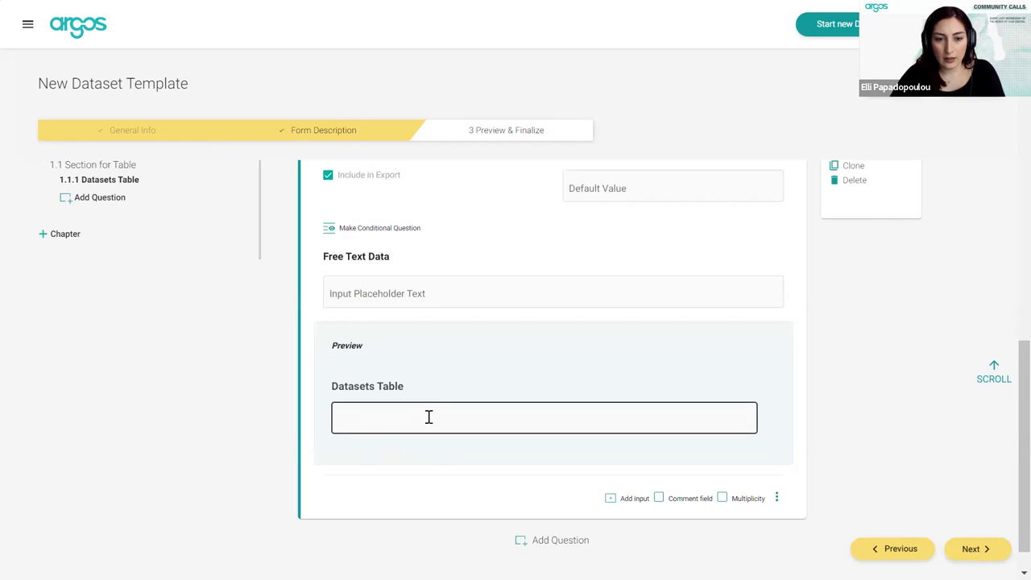
click(381, 290)
text(Name)
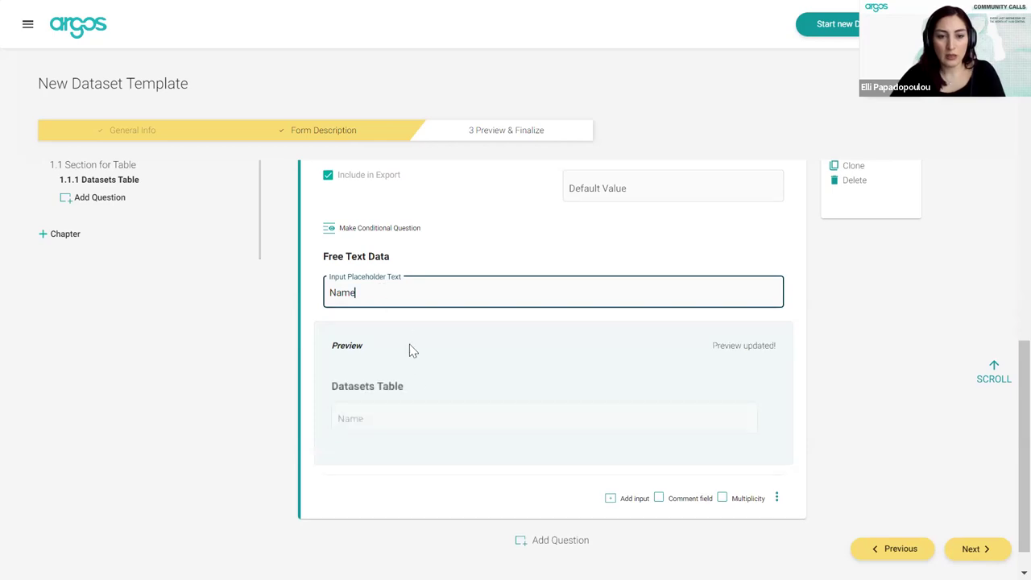
scroll(416, 382, up, 1)
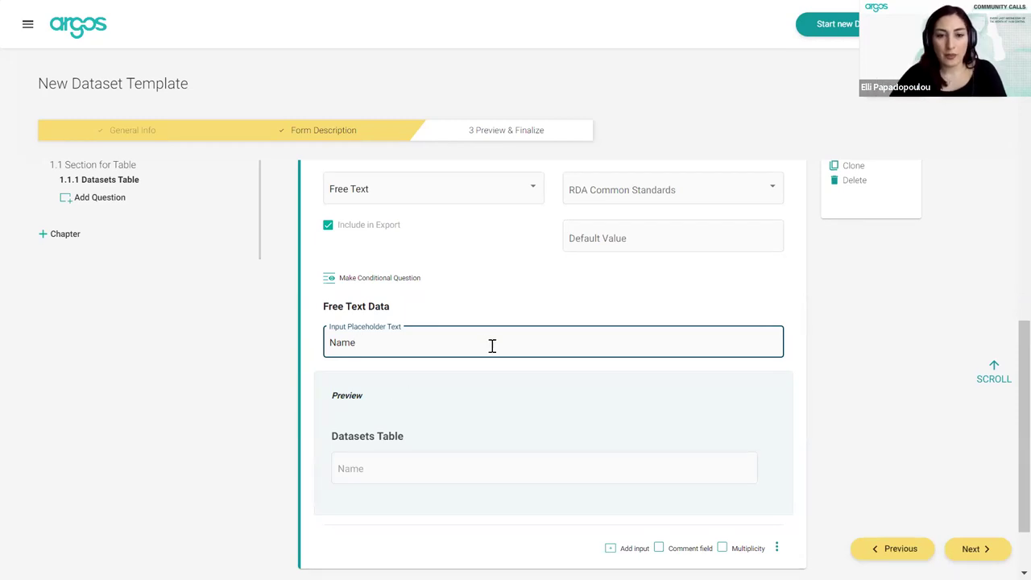
- Add a Metadata input to the Datasets Table question with the placeholder text Metadata
scroll(529, 421, down, 1)
click(617, 522)
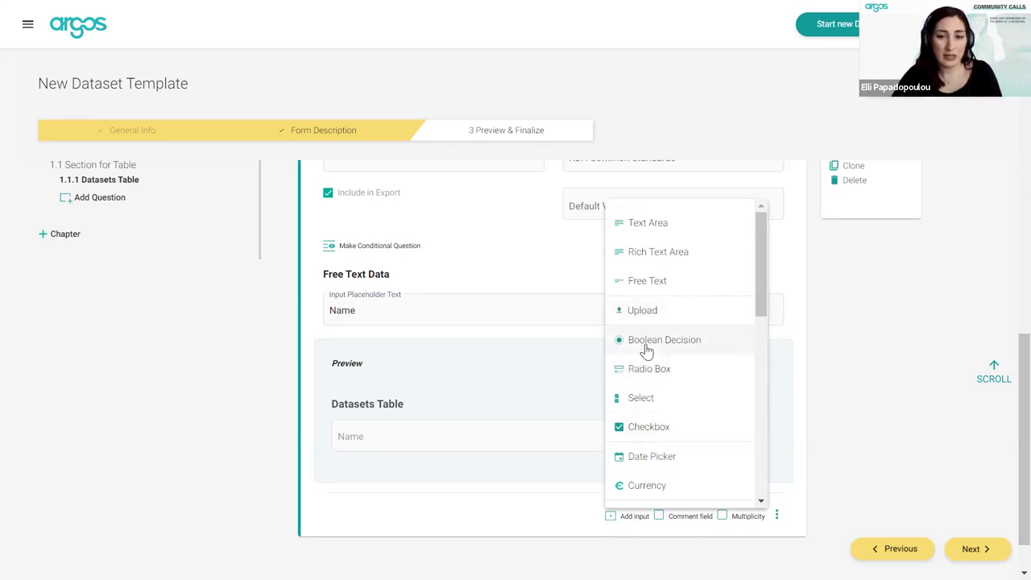
scroll(646, 351, down, 2)
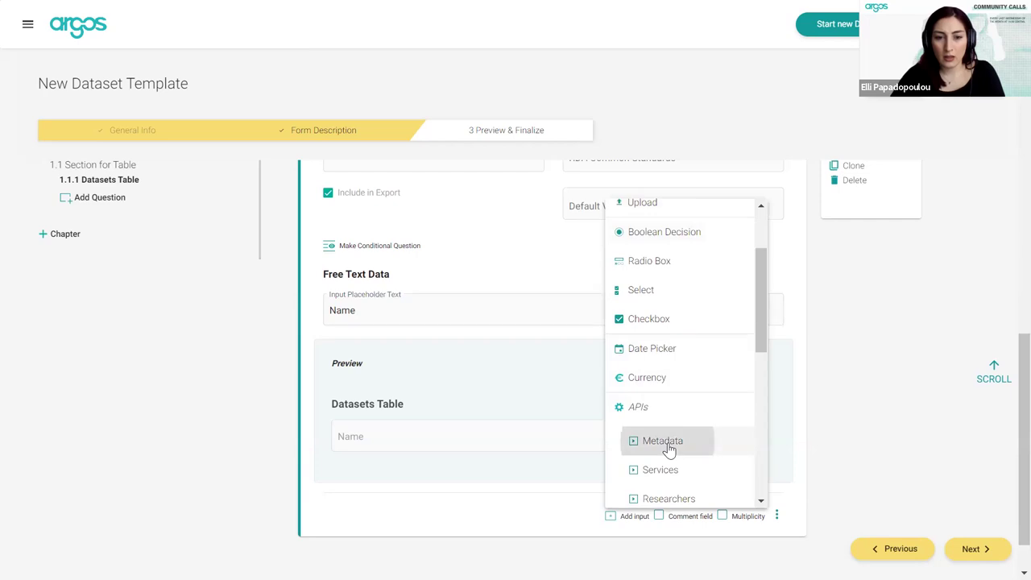
click(666, 447)
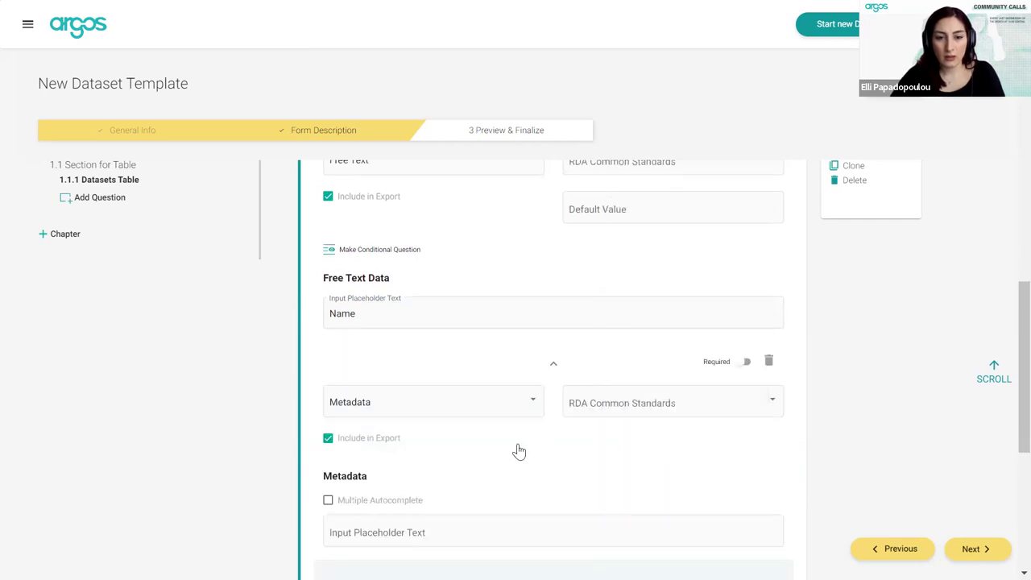
scroll(519, 451, down, 4)
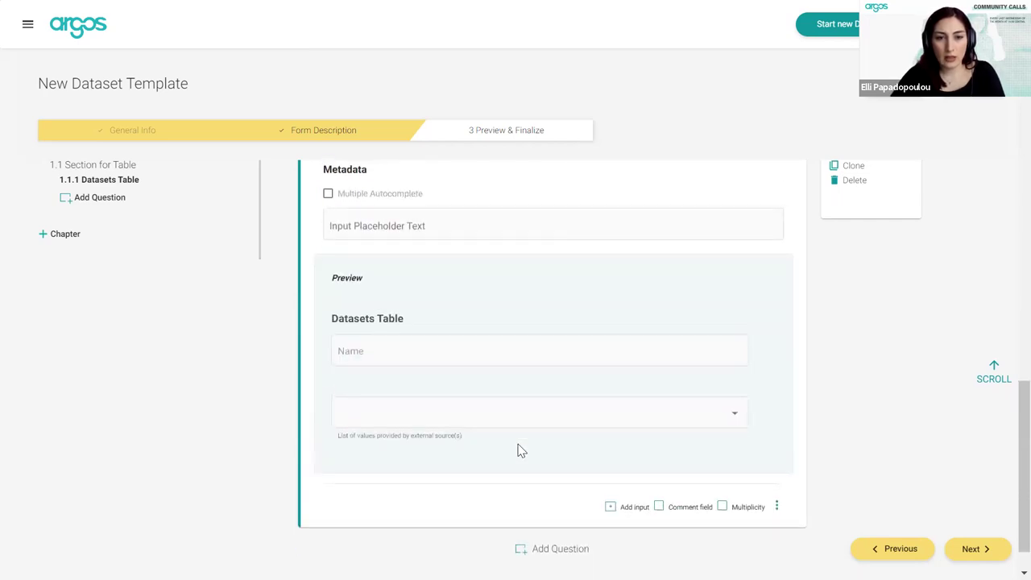
scroll(519, 451, up, 1)
click(373, 310)
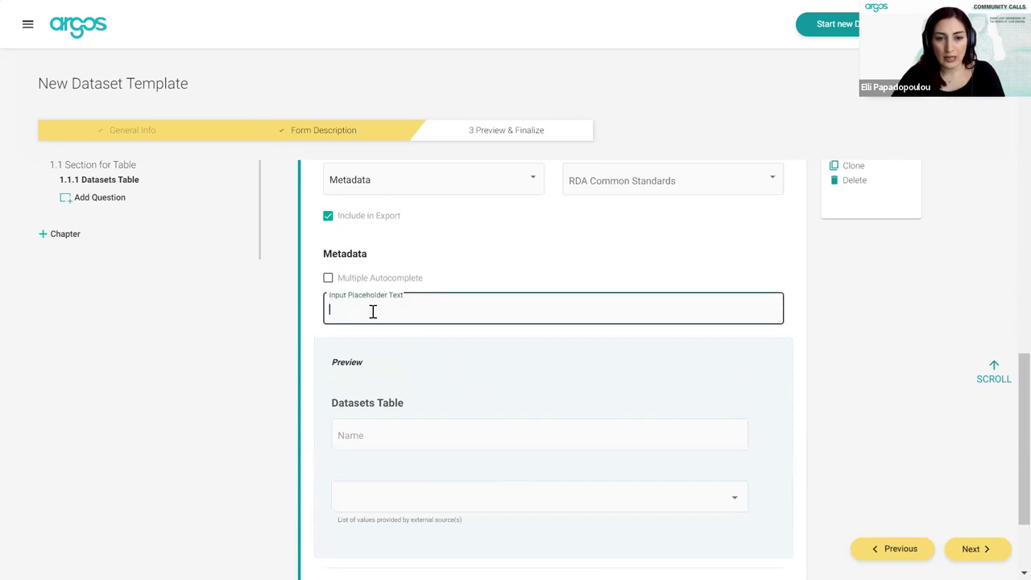
text(Metadata)
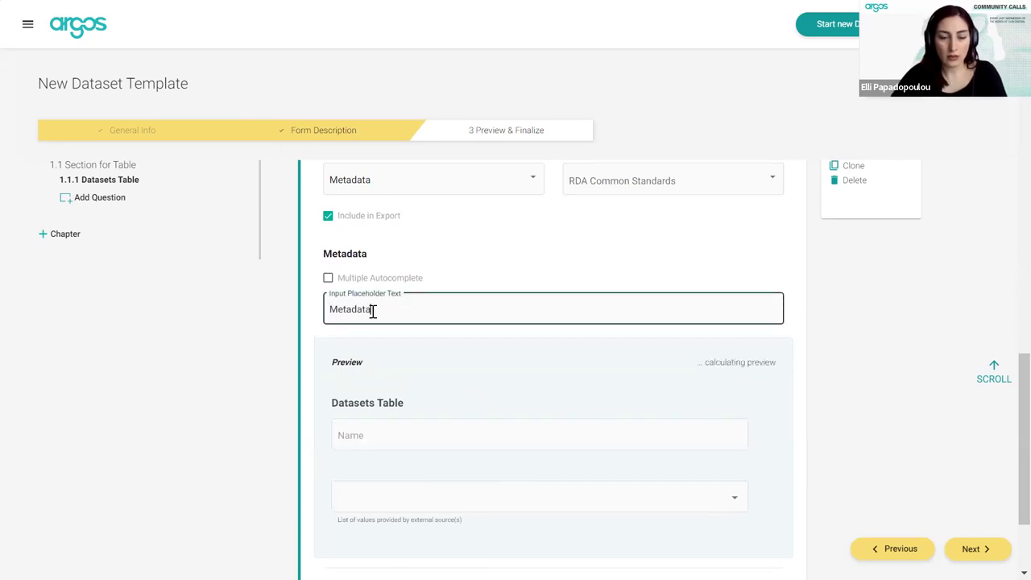
- Add a Licenses input to the question with the placeholder text Licenses and Multiple Autocomplete enabled
scroll(548, 395, down, 1)
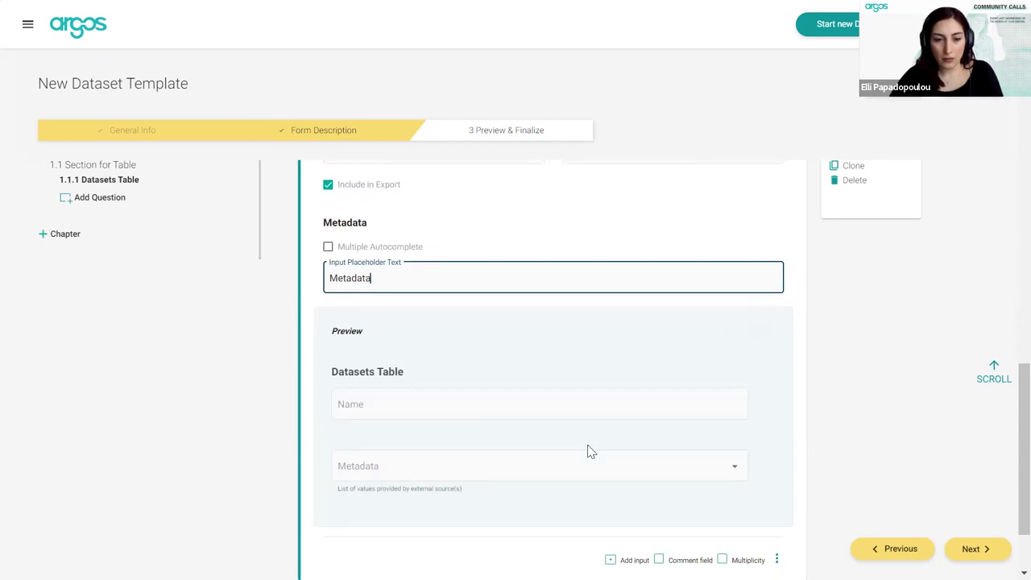
click(632, 559)
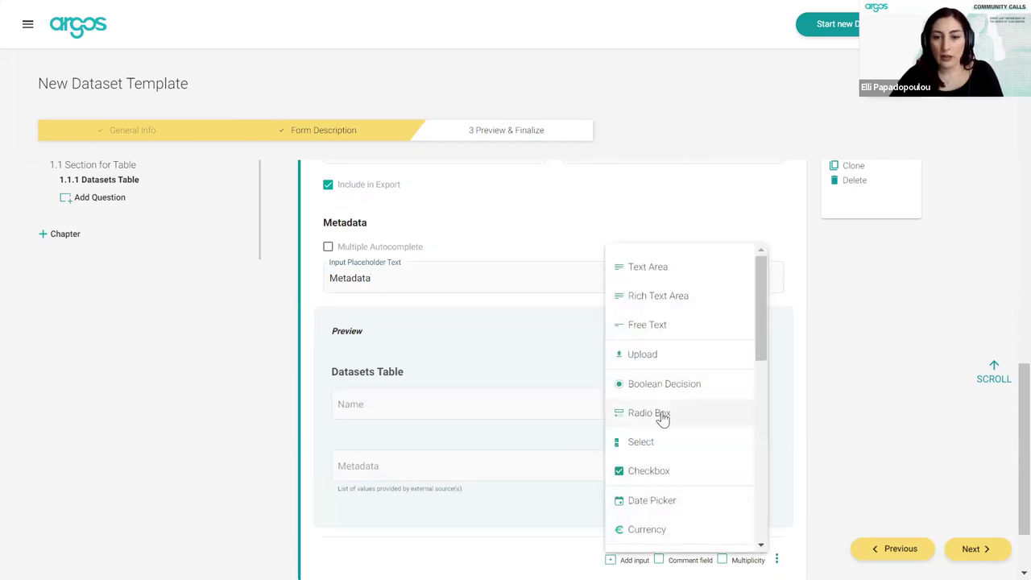
scroll(685, 494, down, 2)
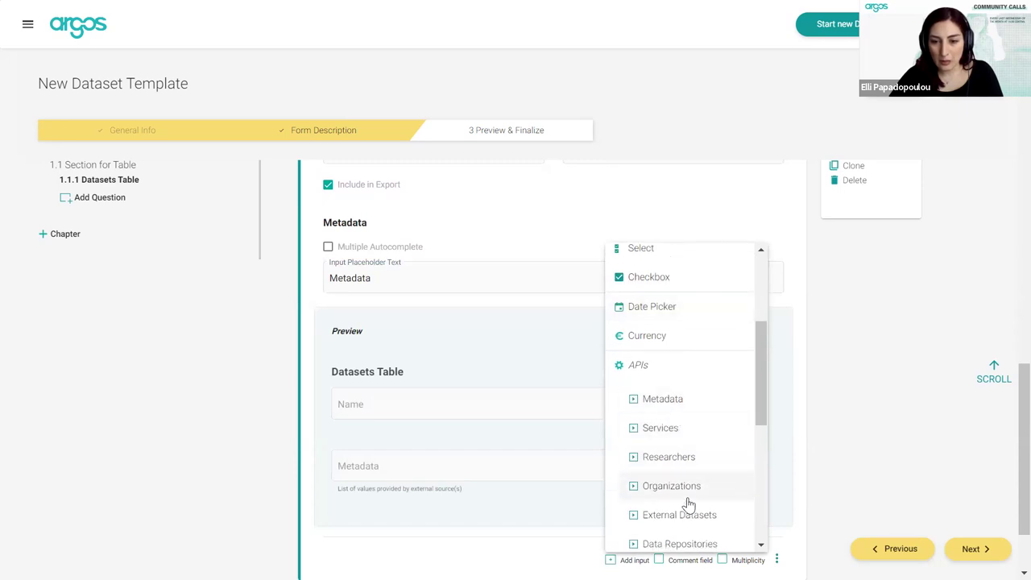
scroll(687, 503, down, 2)
scroll(685, 471, down, 2)
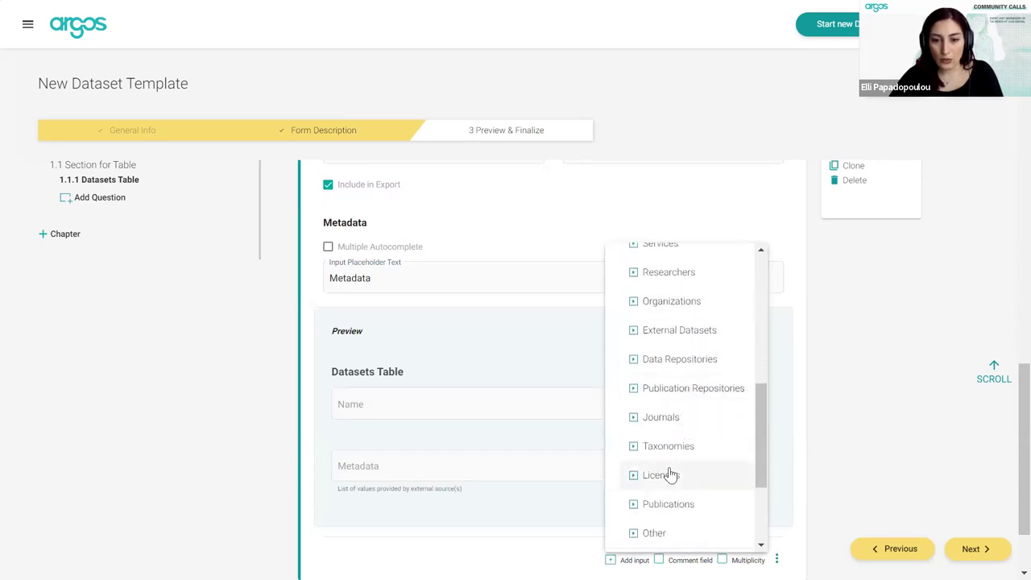
click(667, 474)
scroll(496, 442, down, 5)
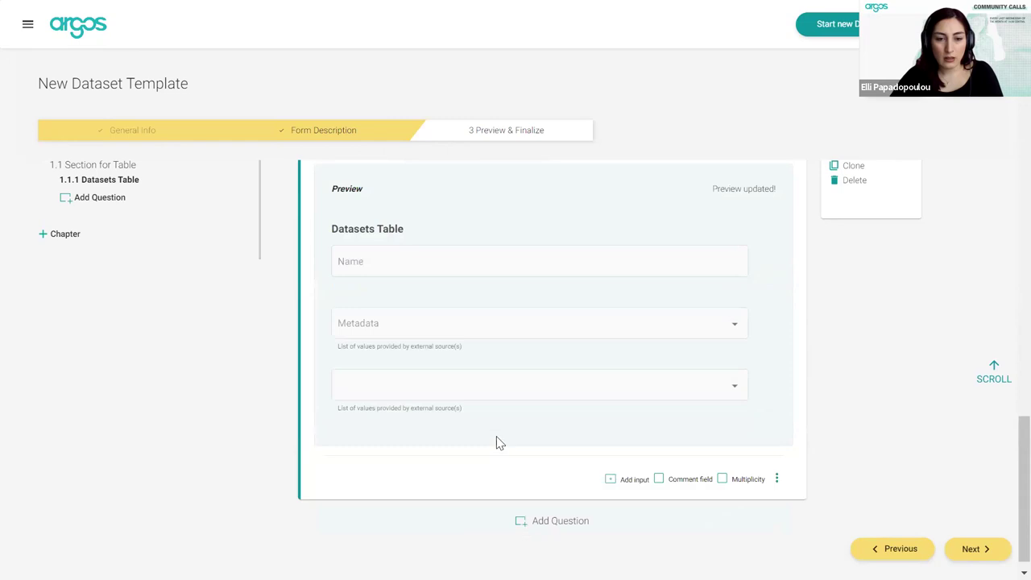
scroll(428, 295, up, 2)
click(410, 277)
text(Licenses)
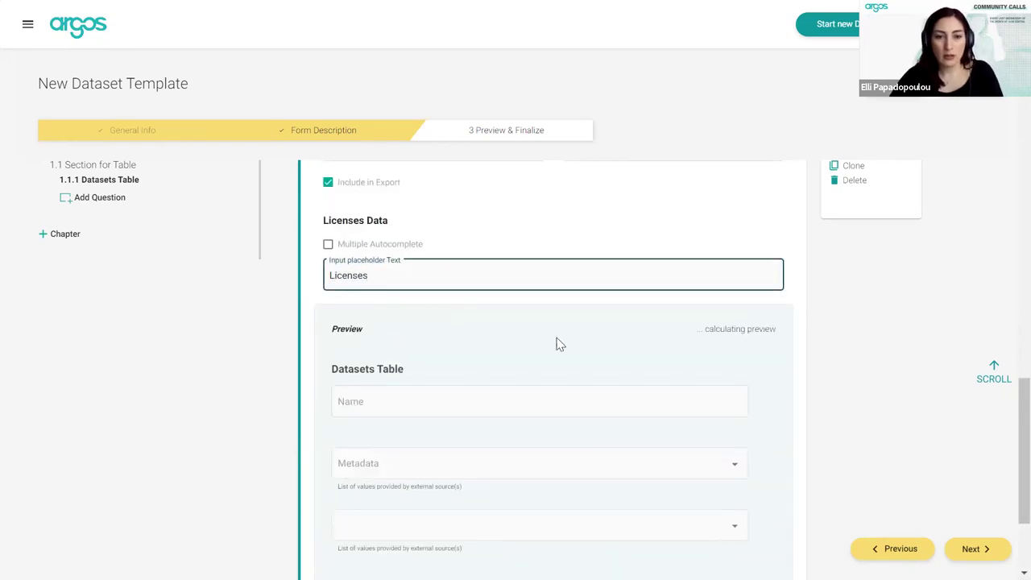
click(329, 245)
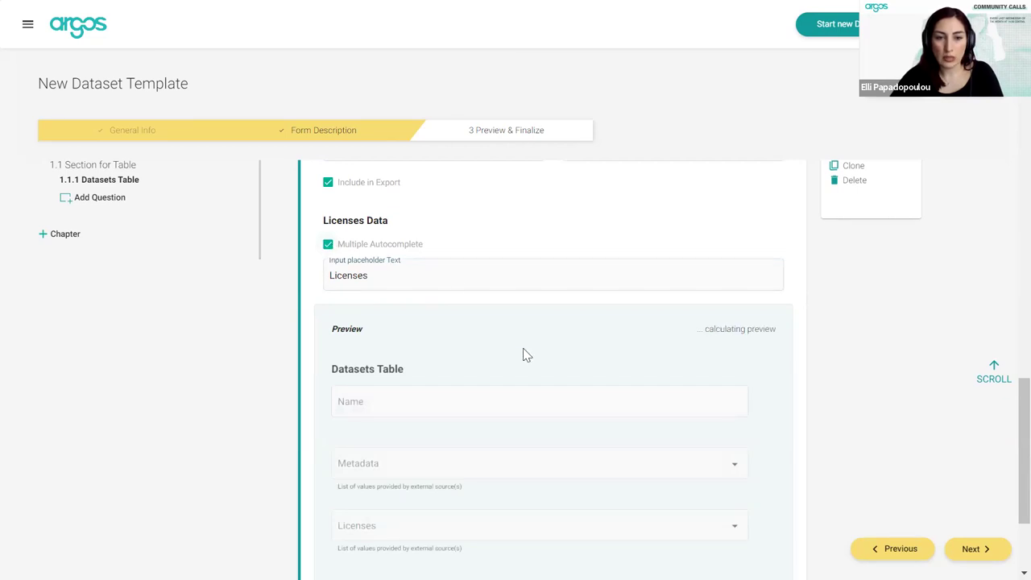
- Enable multiplicity for the Datasets Table question and set its maximum to 10
scroll(524, 354, down, 1)
scroll(525, 354, up, 3)
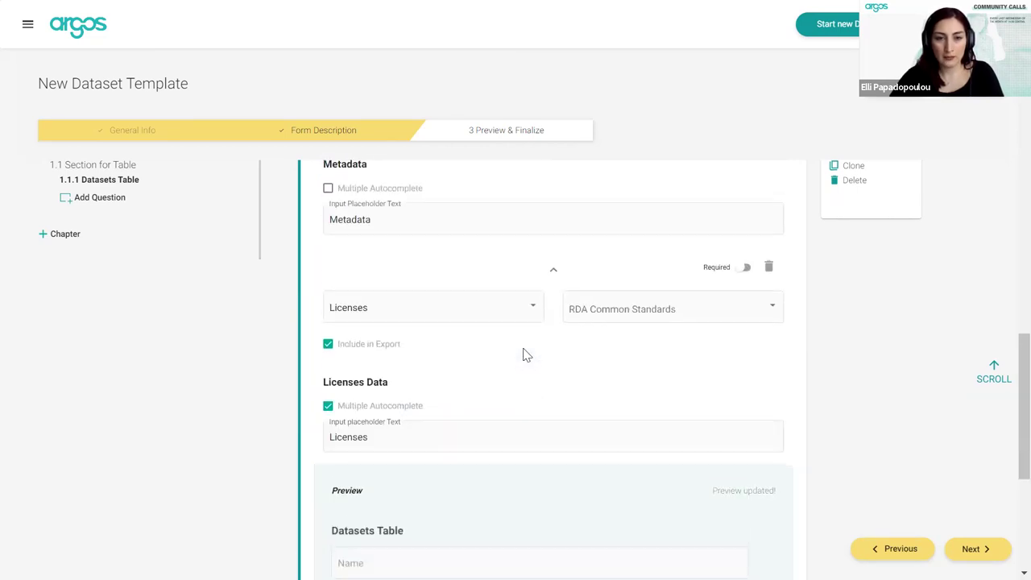
scroll(524, 354, down, 3)
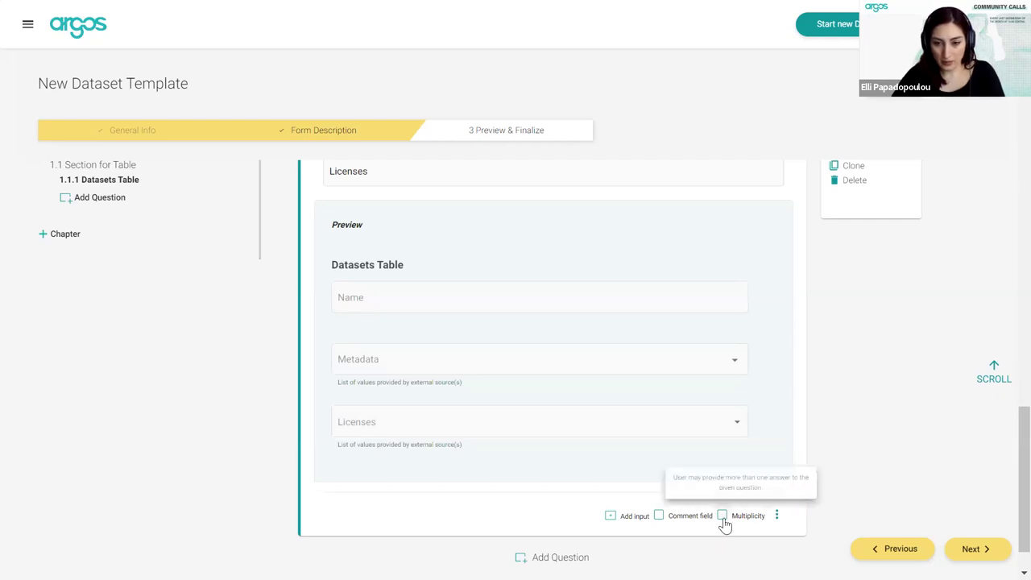
scroll(724, 522, up, 2)
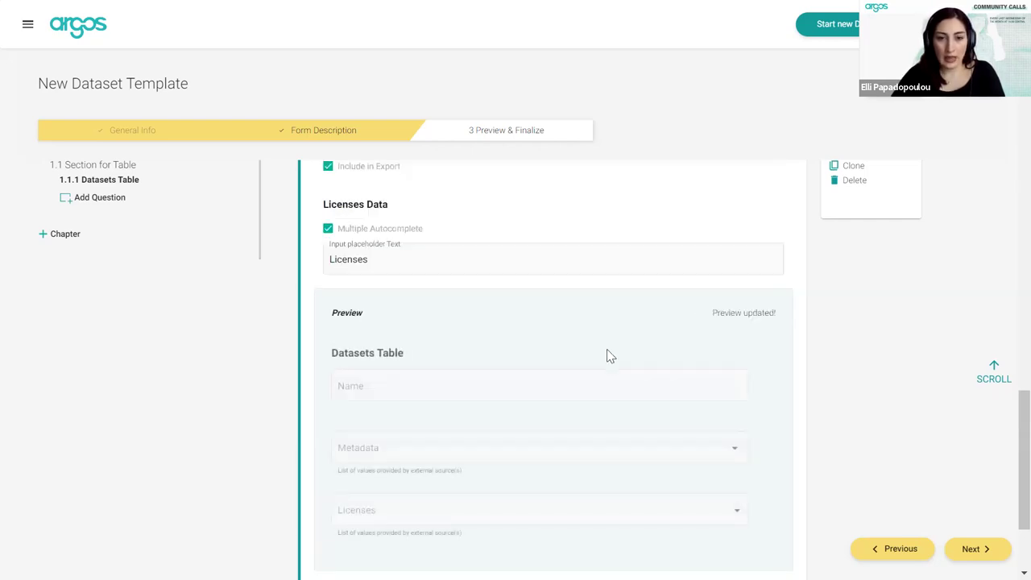
scroll(607, 349, up, 5)
scroll(606, 348, up, 8)
scroll(608, 349, down, 4)
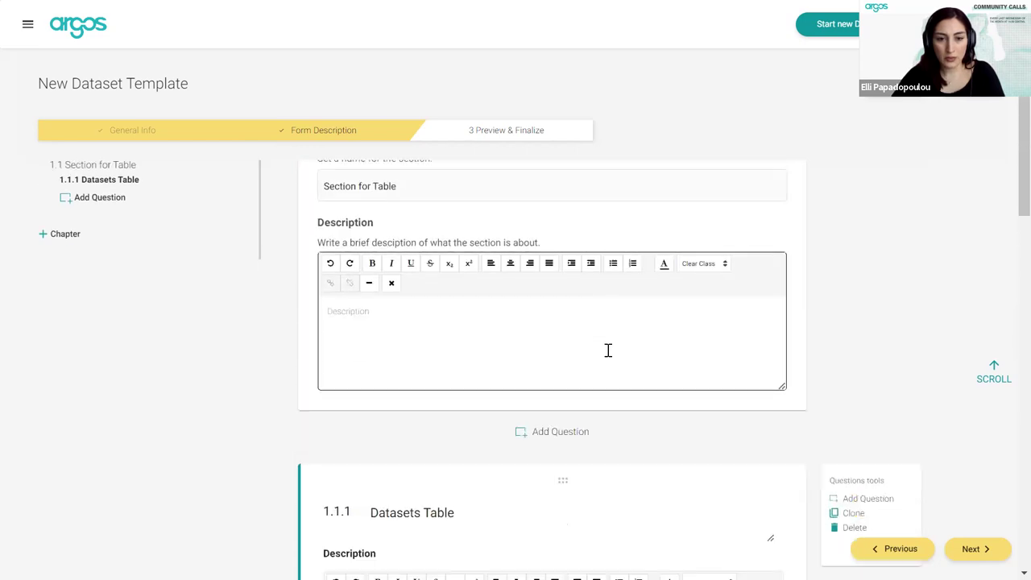
scroll(608, 350, down, 1)
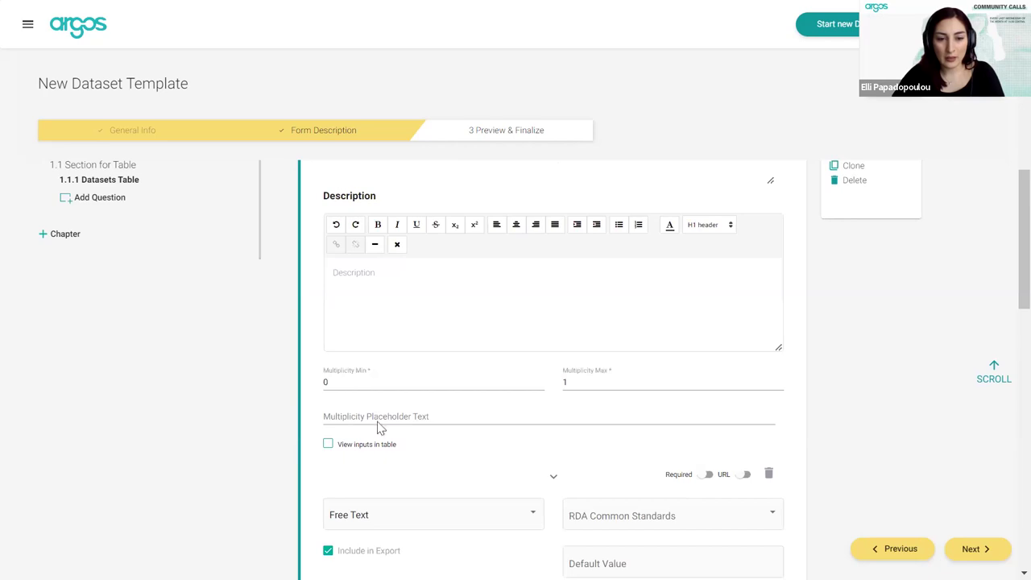
click(576, 382)
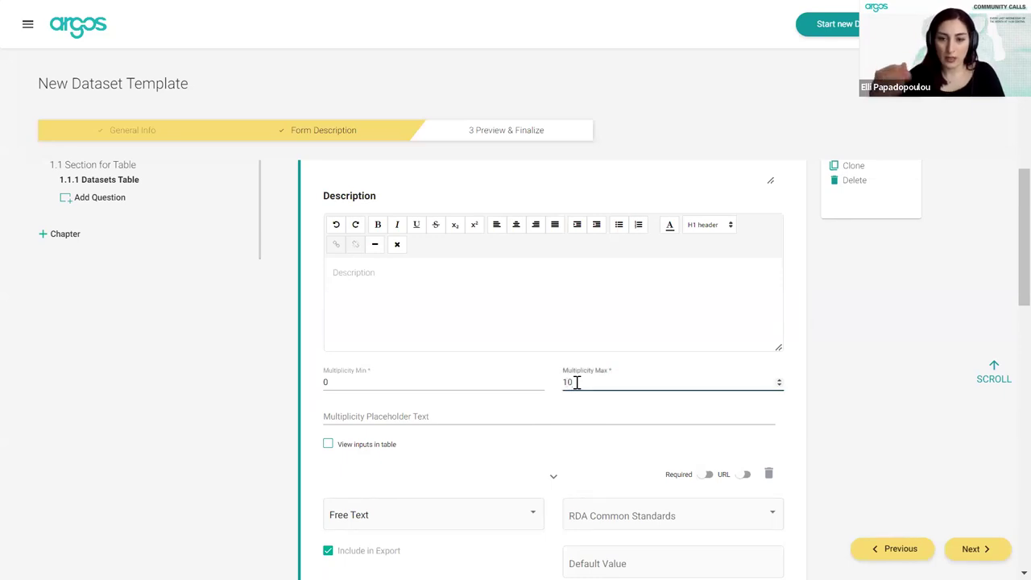
- Enable viewing the question's inputs in a table and check the layout in the question preview
click(329, 445)
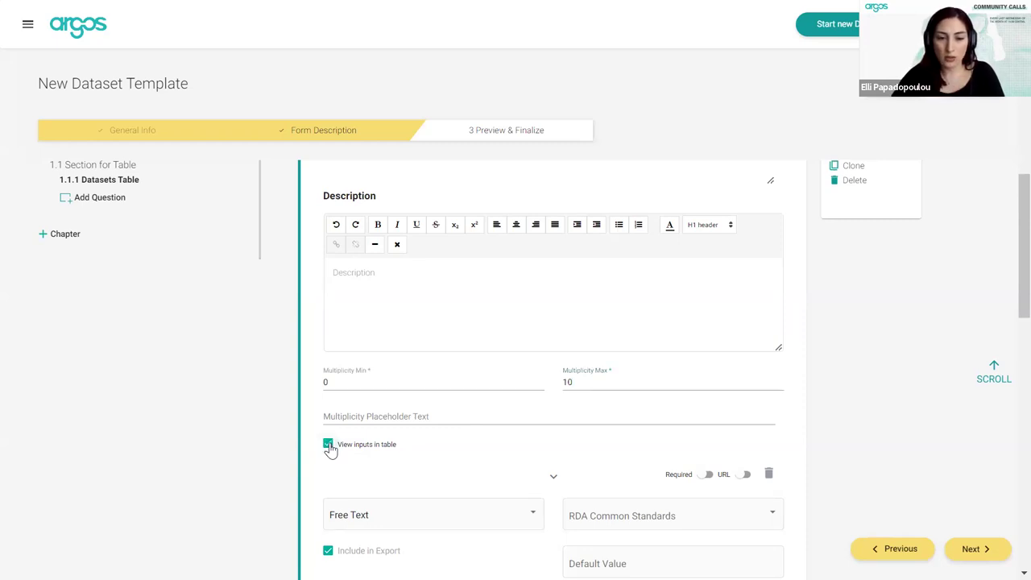
scroll(519, 475, down, 1)
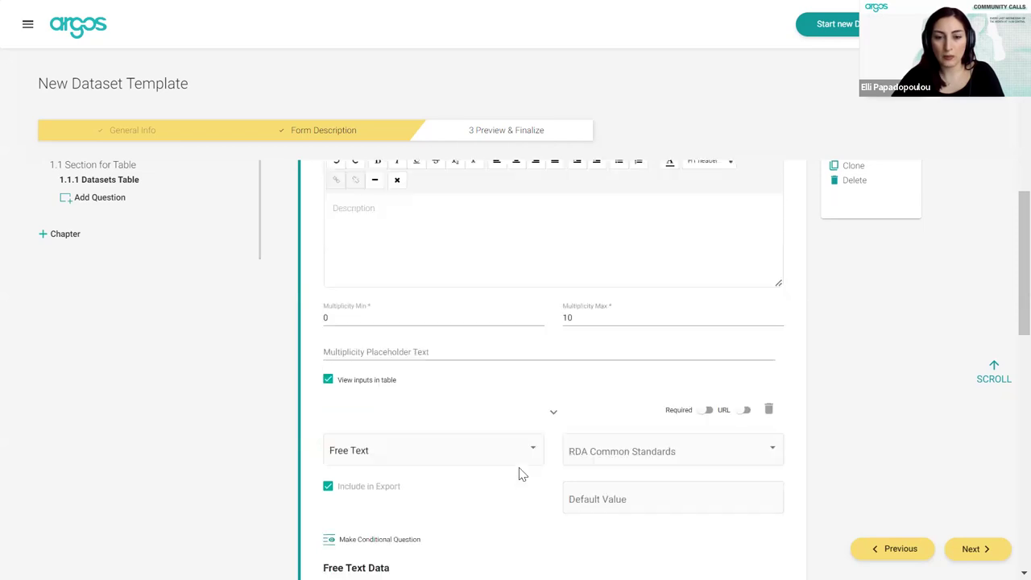
scroll(519, 474, down, 10)
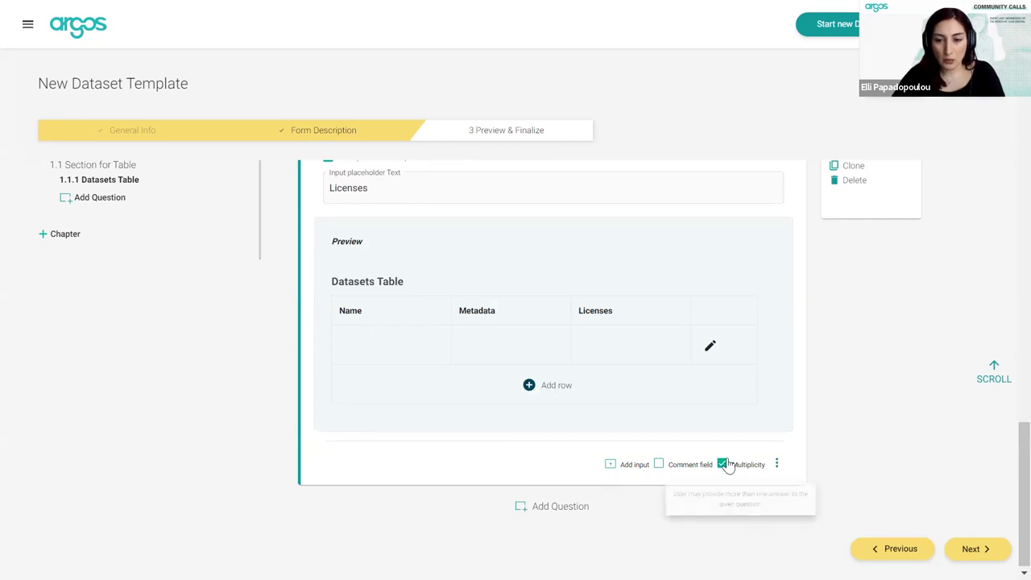
scroll(637, 355, up, 10)
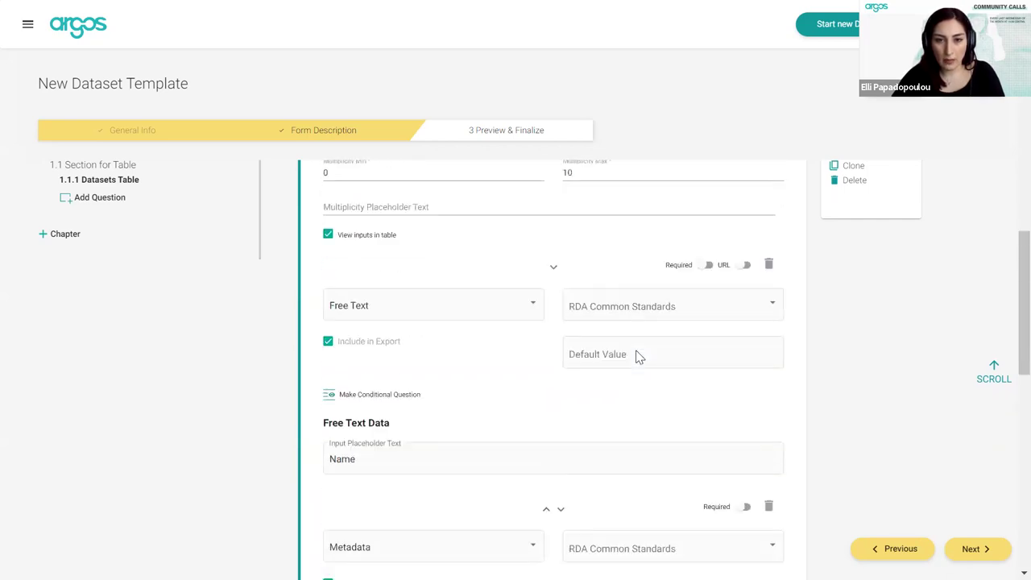
scroll(636, 354, up, 2)
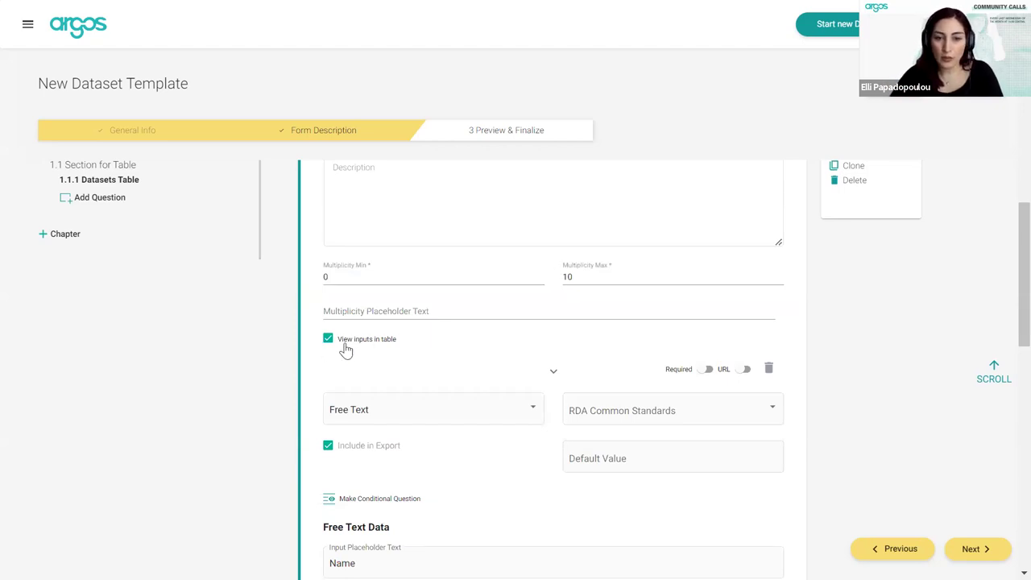
- Add a row to the Datasets Table preview, and fill the first row with name Name and metadata ABCD (Access to Biological Collection Data)
scroll(568, 379, down, 10)
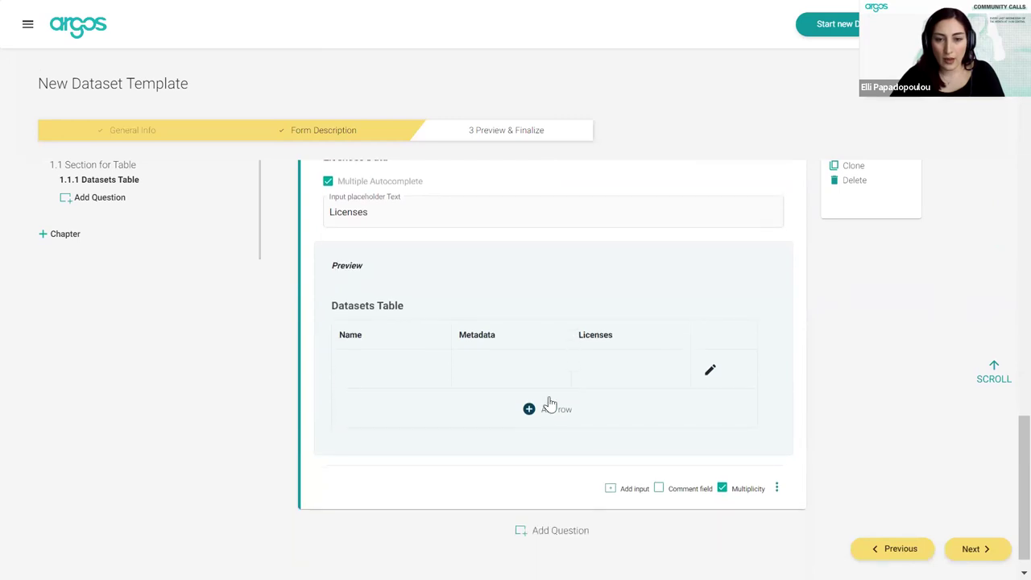
click(551, 411)
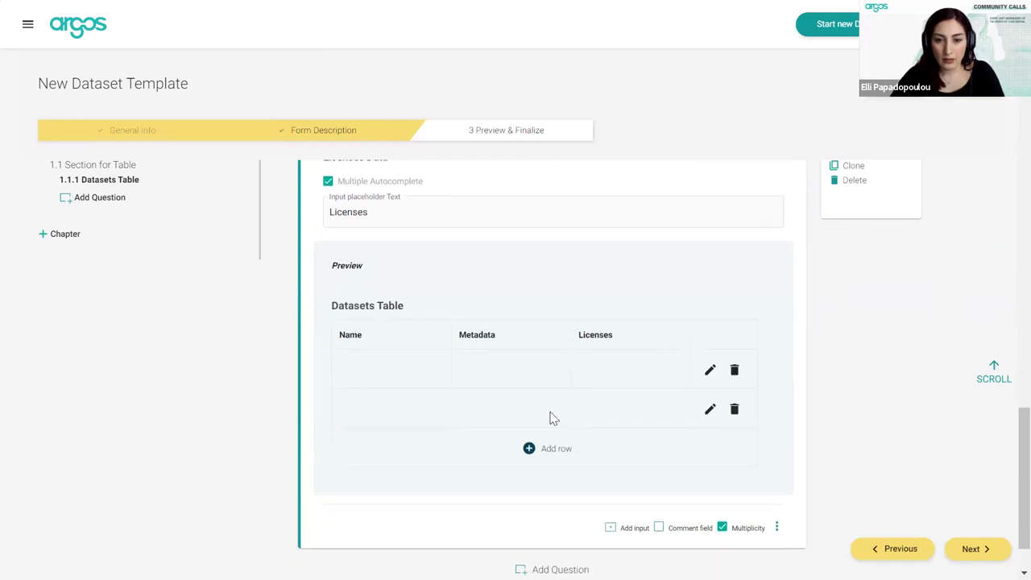
click(709, 372)
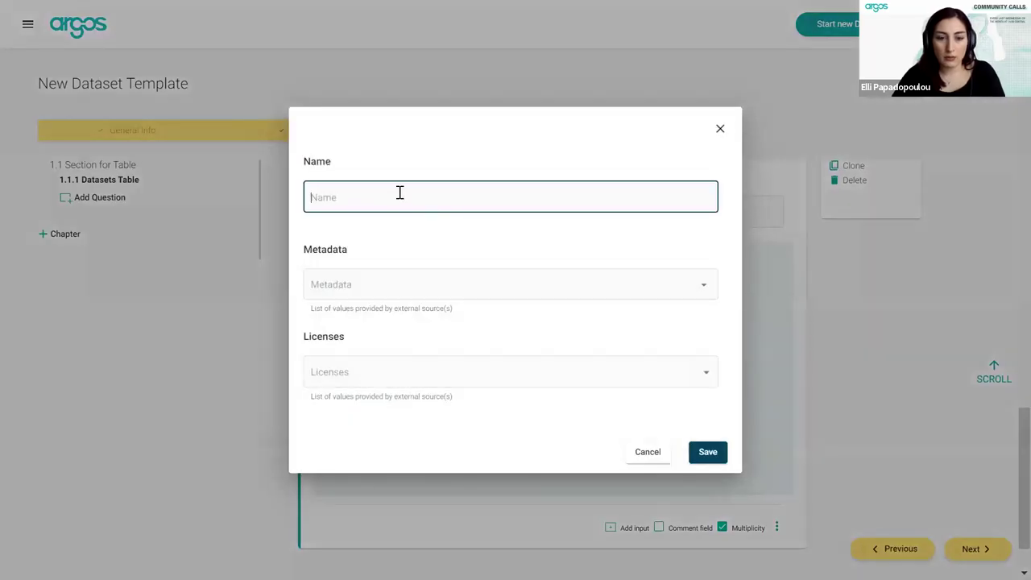
click(394, 279)
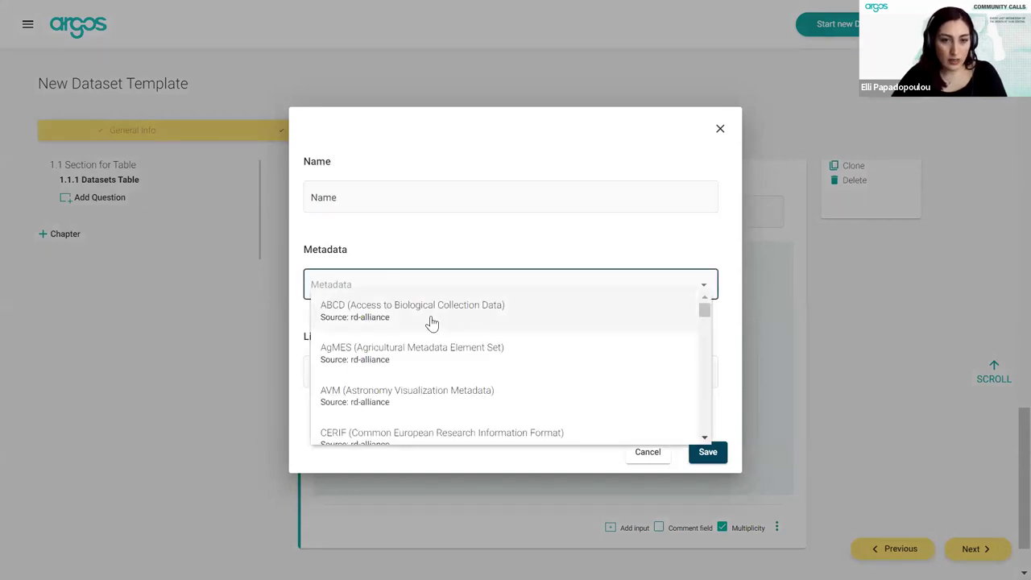
click(430, 321)
- Save the first preview row with the licenses Attribution Assurance Licenses and Academic Free License 3.0, and view the second row's entry form without changing it
click(416, 377)
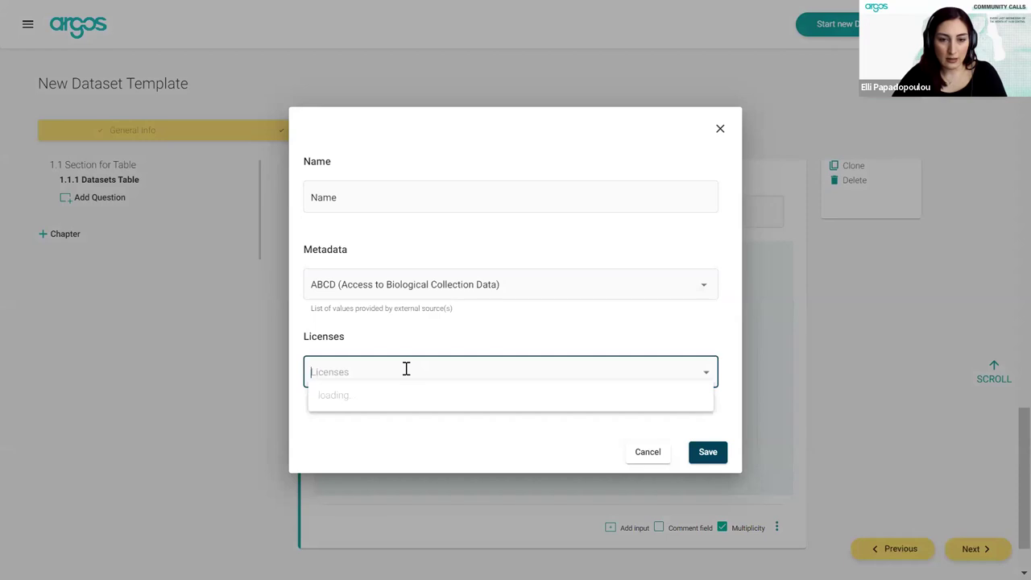
click(438, 419)
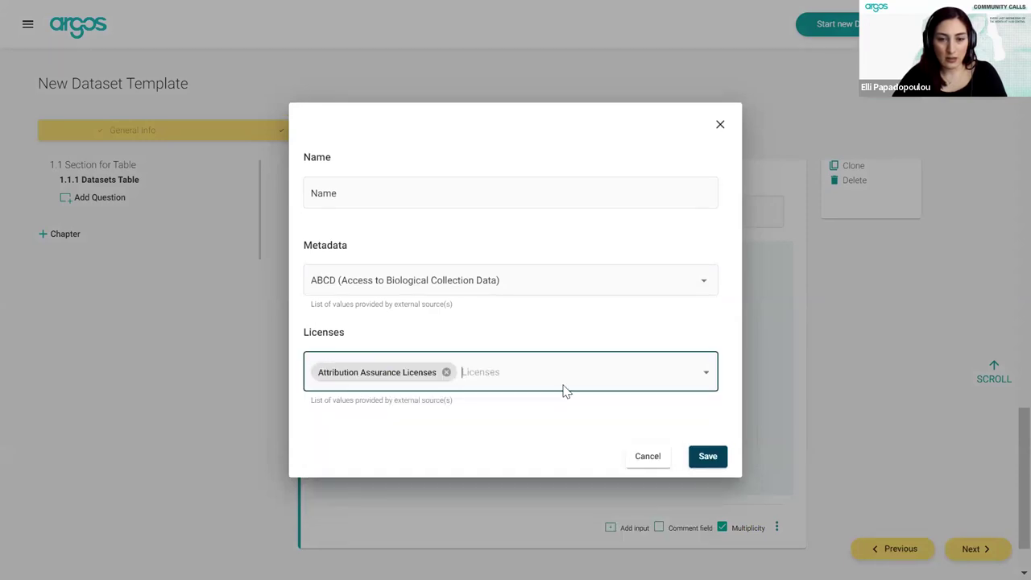
click(566, 385)
click(536, 435)
click(707, 457)
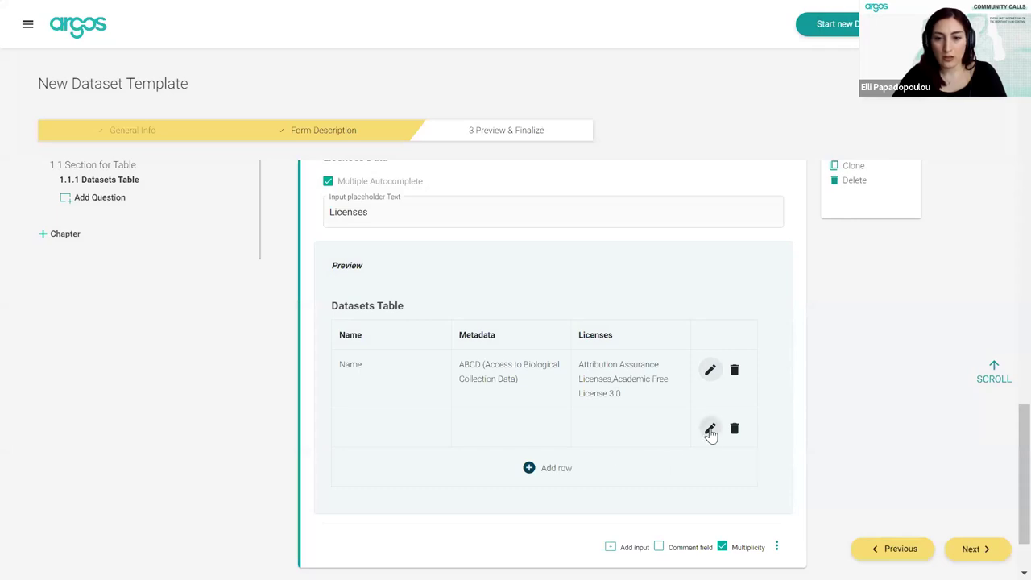
click(709, 431)
click(654, 453)
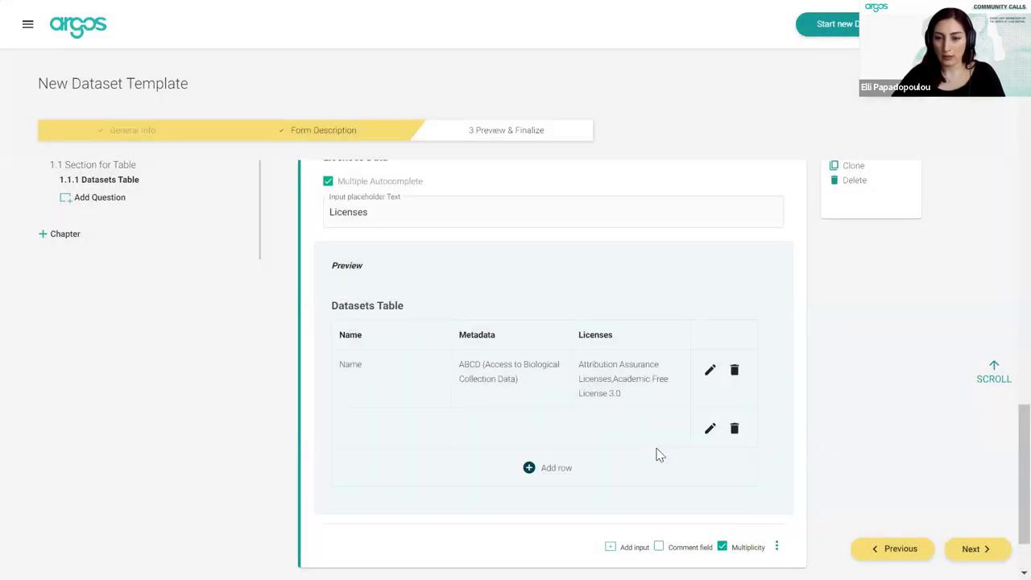